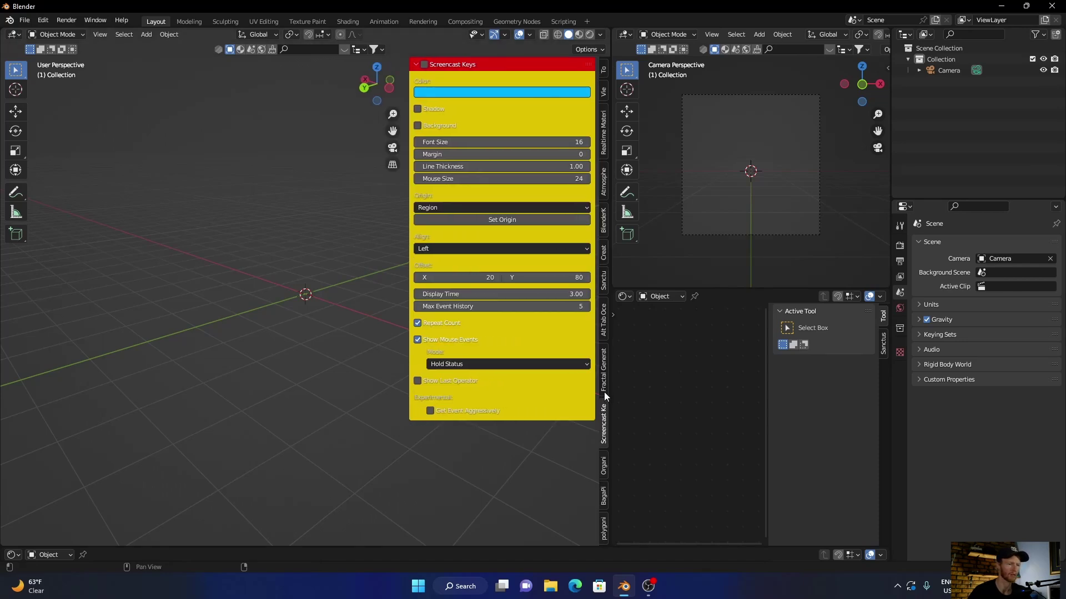
Generate an OrganiX organic shape and set its Noise 1 seed to -21.
left_click(604, 465)
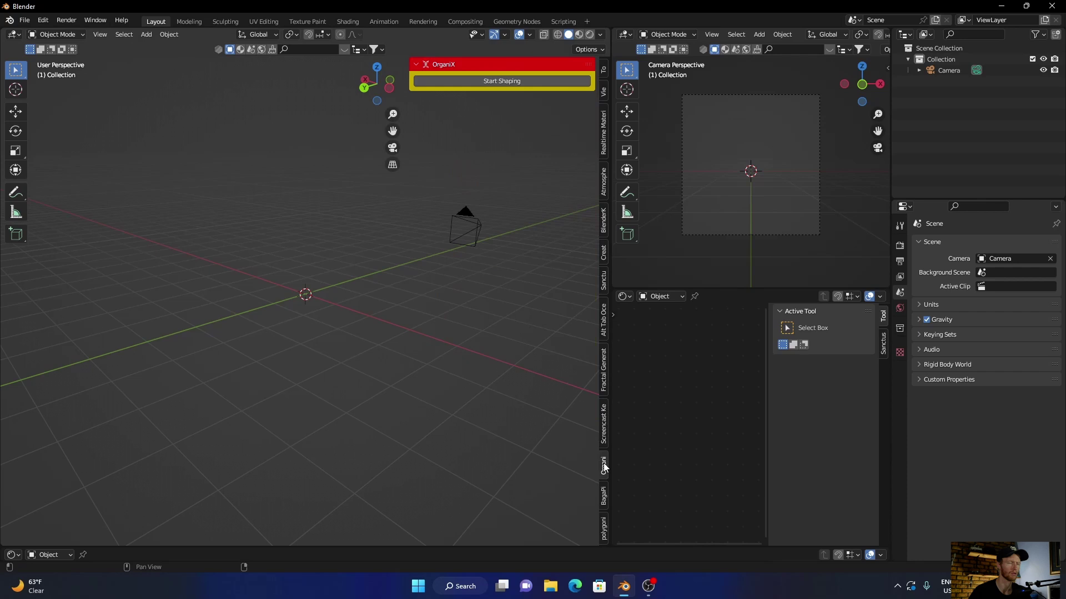
left_click(488, 81)
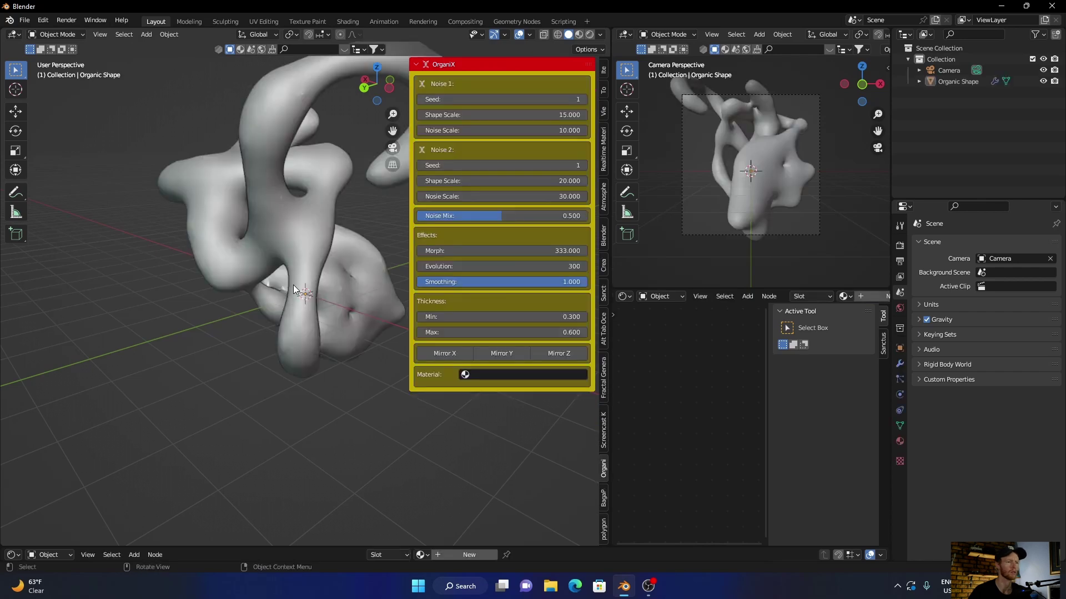
scroll(335, 252, "down", 4)
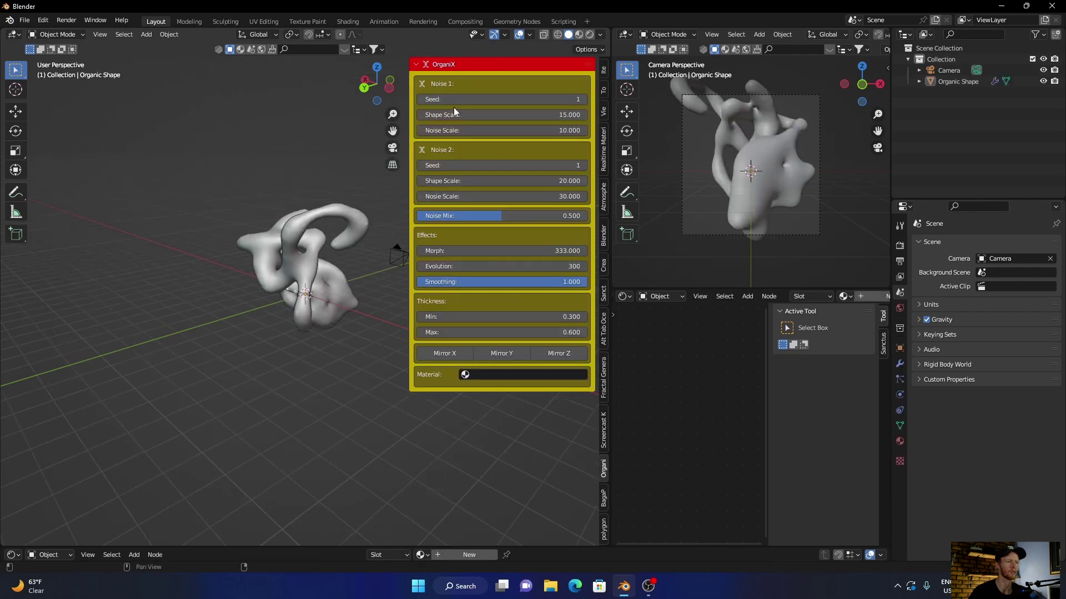
left_click_drag(500, 98, 435, 99)
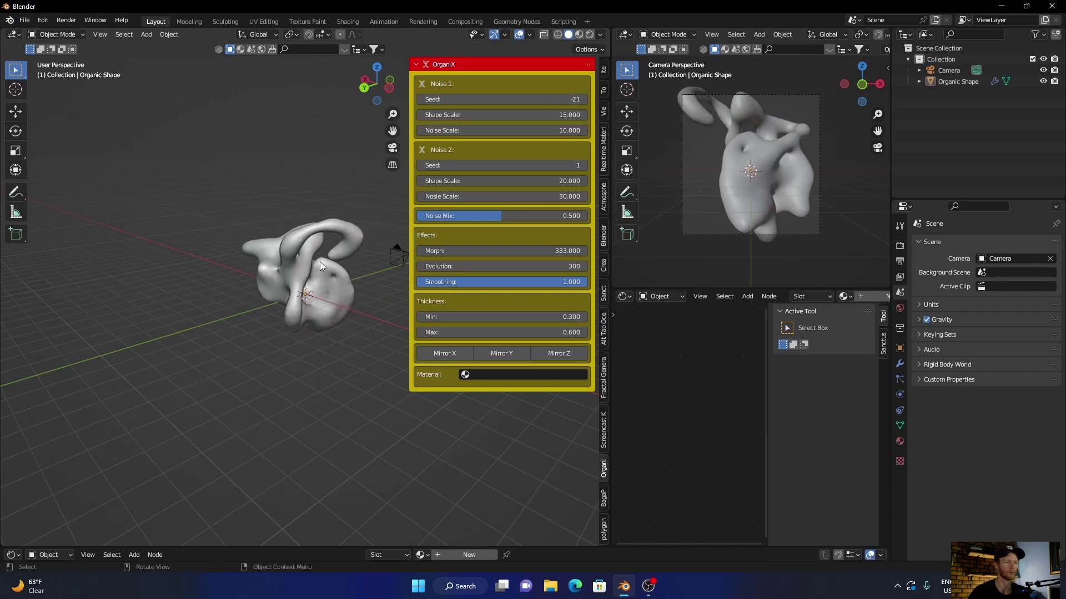
Hide the sidebar and delete the organic shape.
key("n")
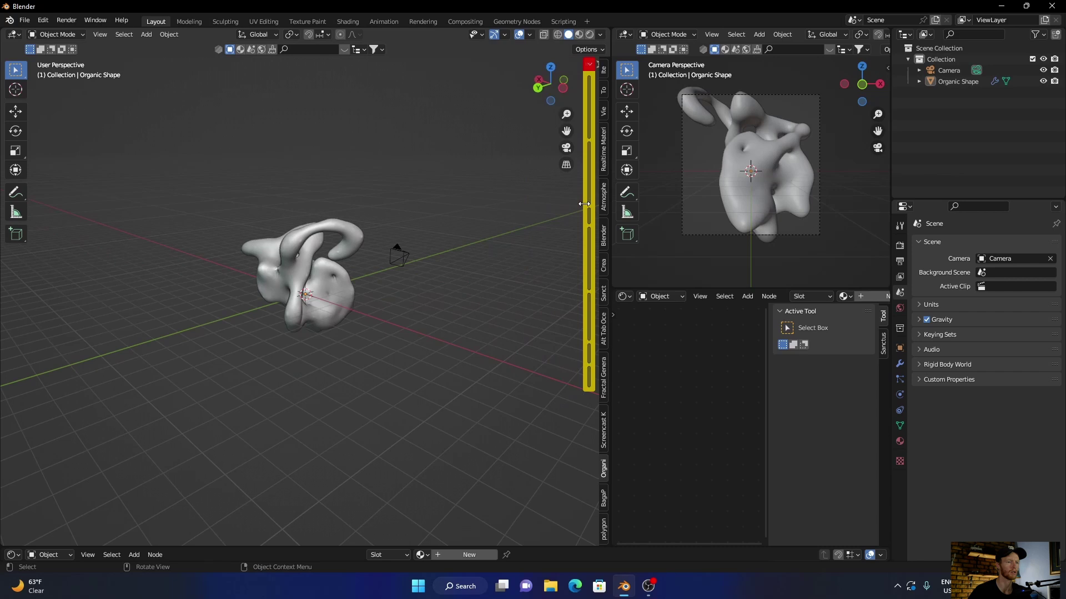
left_click(302, 261)
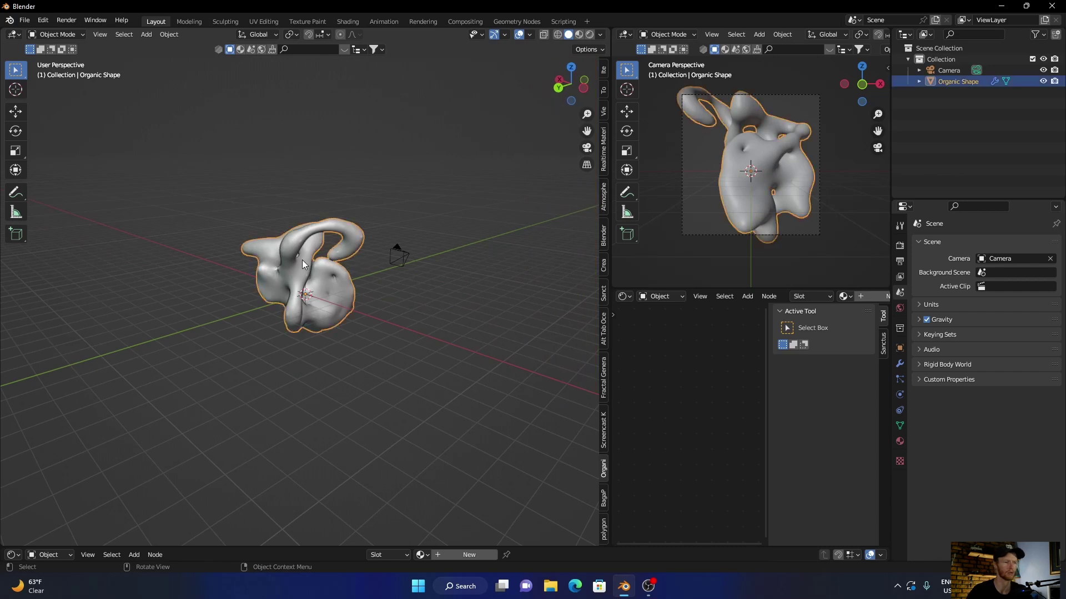
key("Delete")
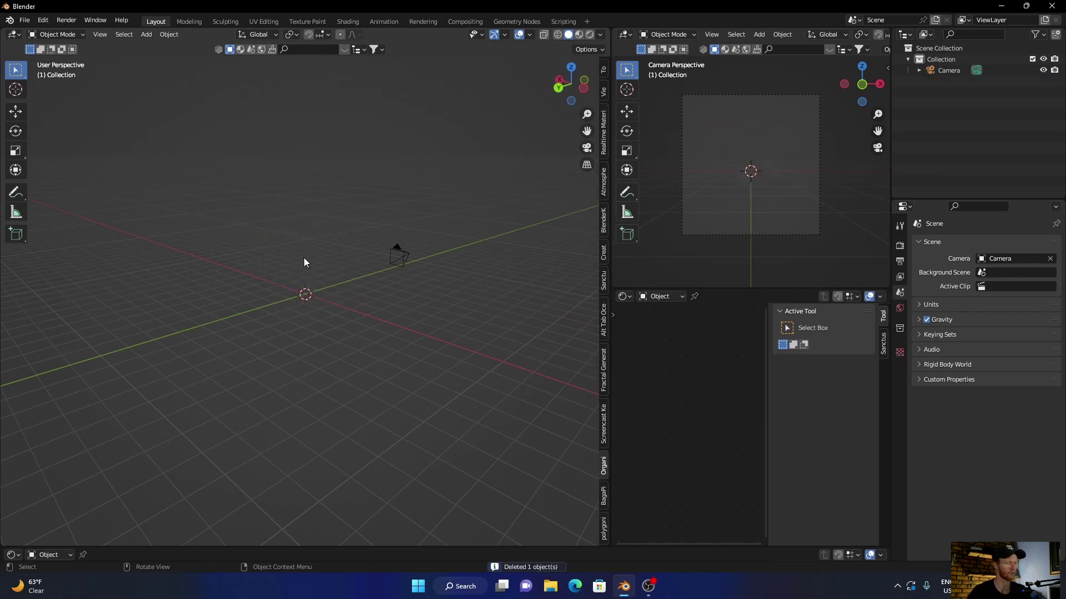
Add a plane mesh to the scene.
key("shift")
key("shift+a")
mouse_move(304, 257)
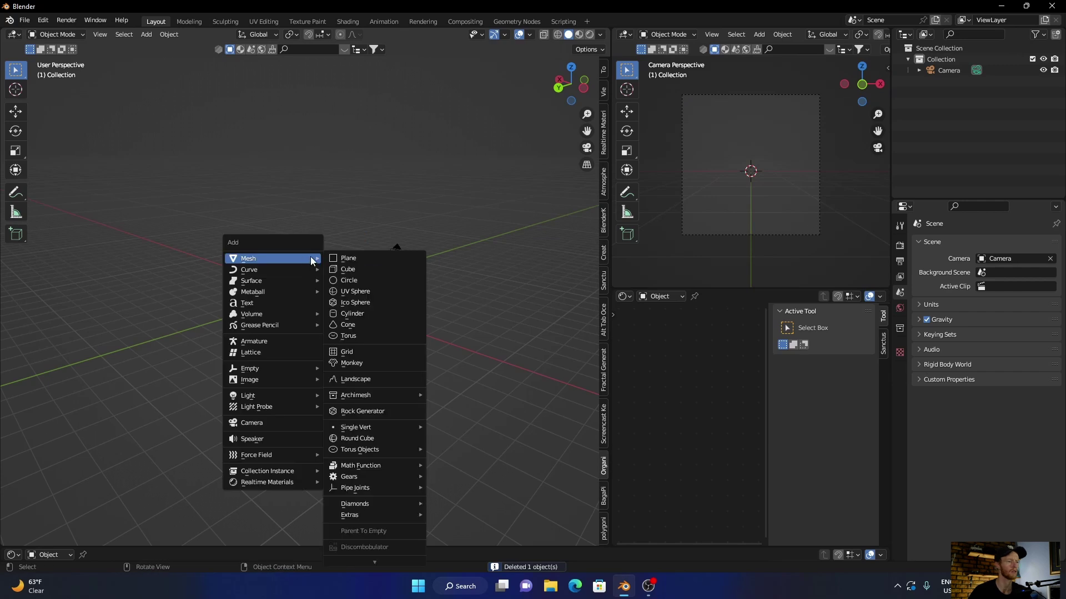
left_click(342, 256)
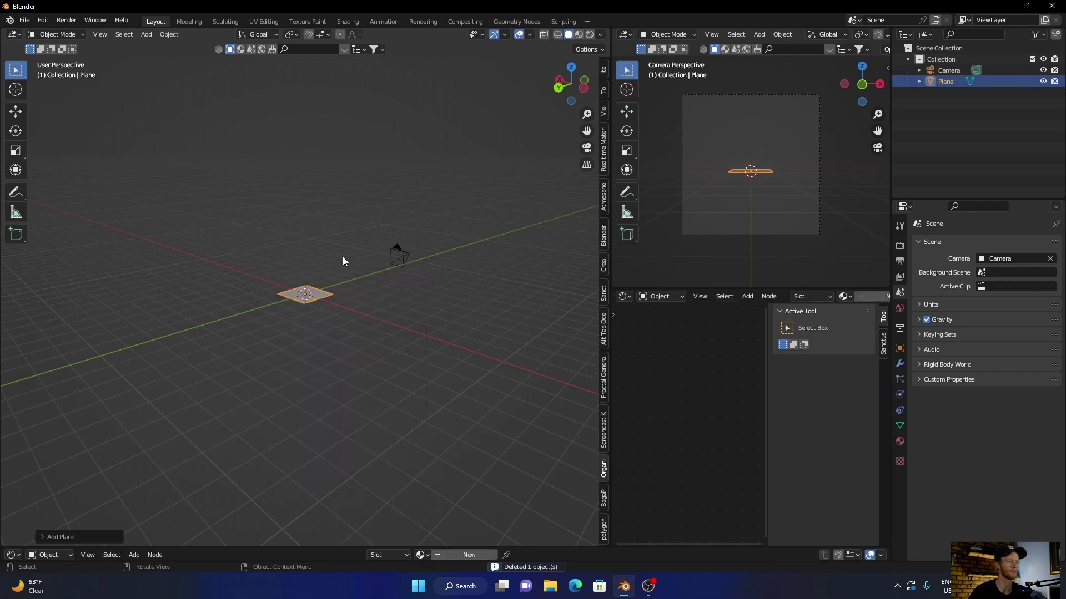
In the Geometry Nodes workspace, create a new node tree and delete its Group Input node.
left_click(514, 21)
left_click(441, 316)
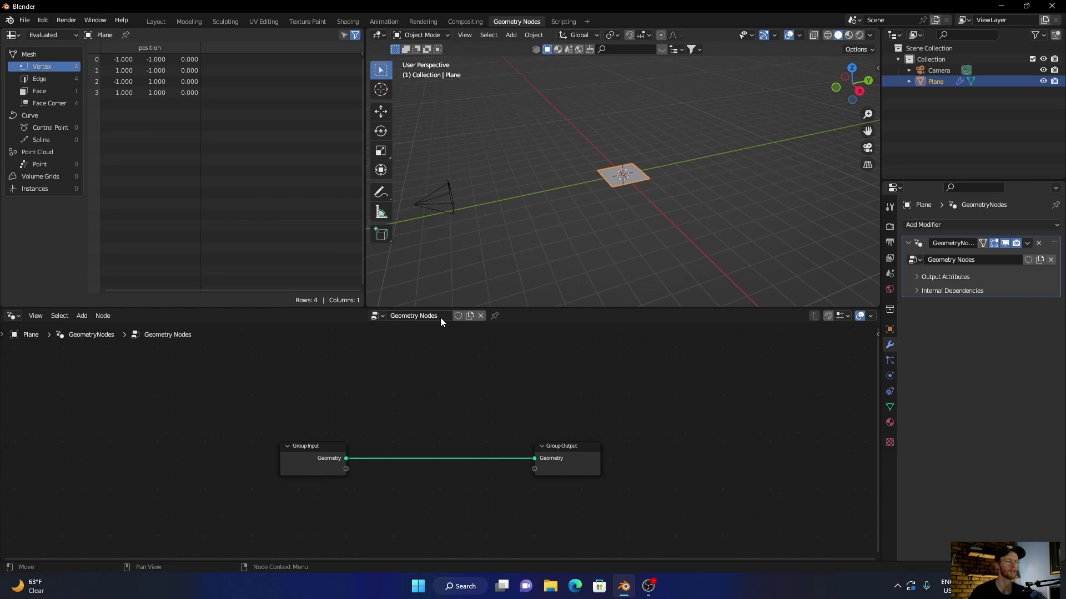
middle_click_drag(539, 253, 288, 454)
left_click(291, 462)
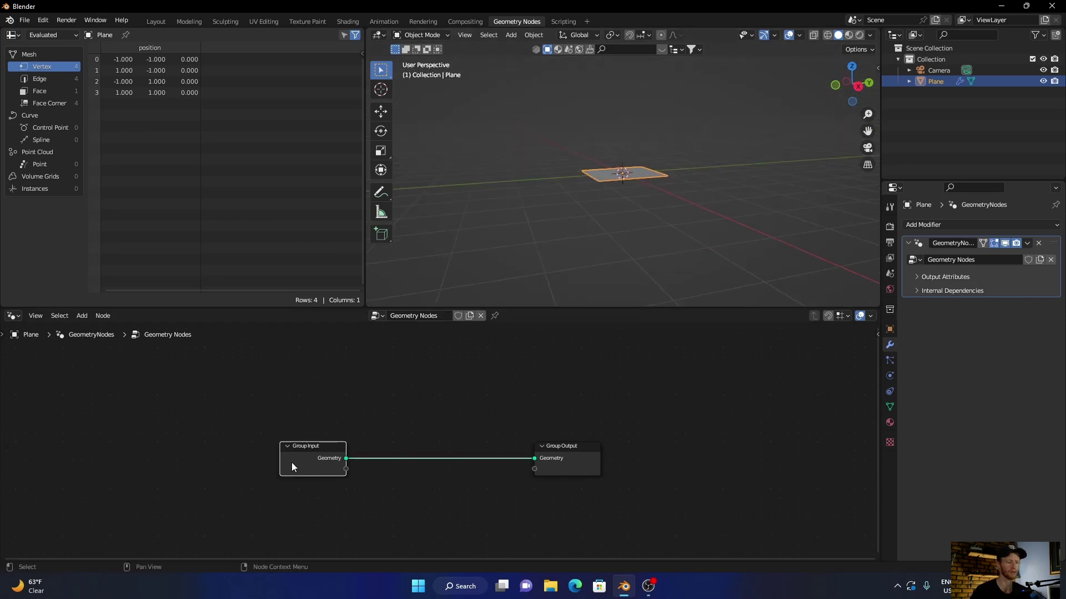
key("x")
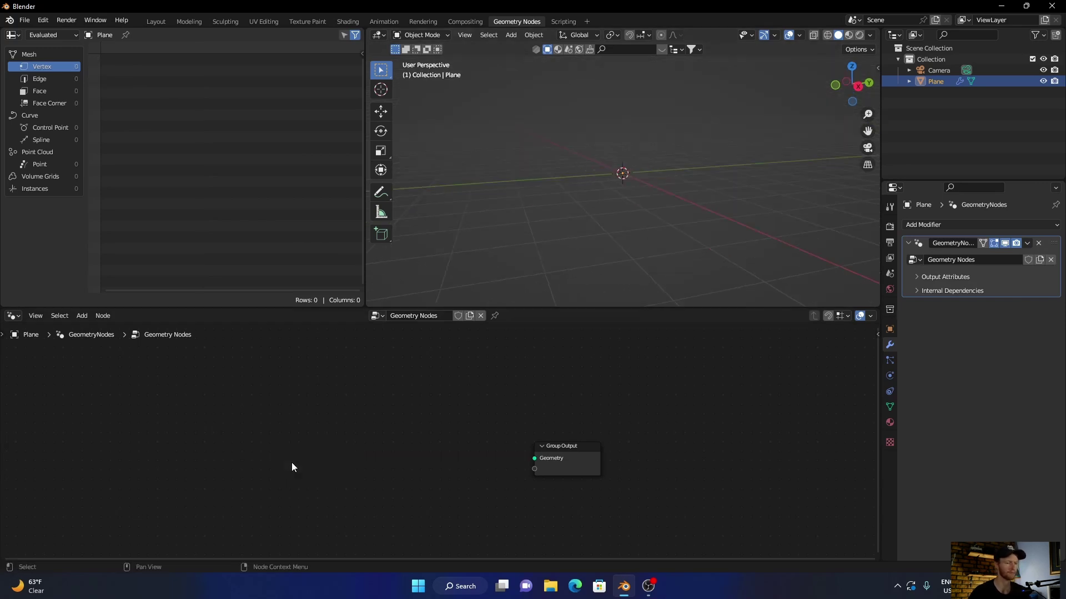
Search for 'volu' and place a Volume Cube node on the left.
key("shift+a")
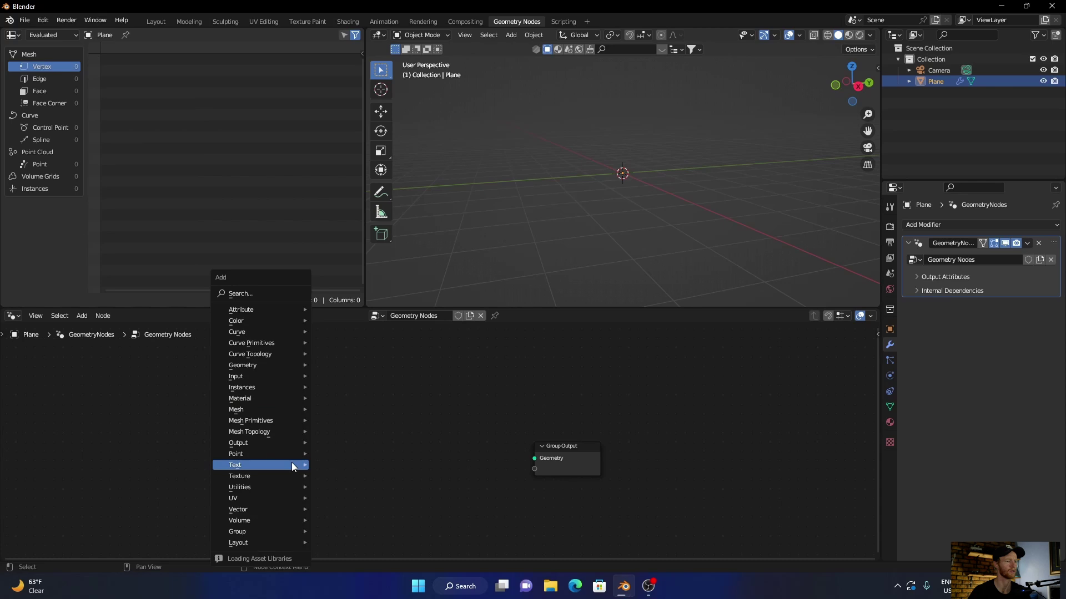
left_click(258, 293)
type("volu")
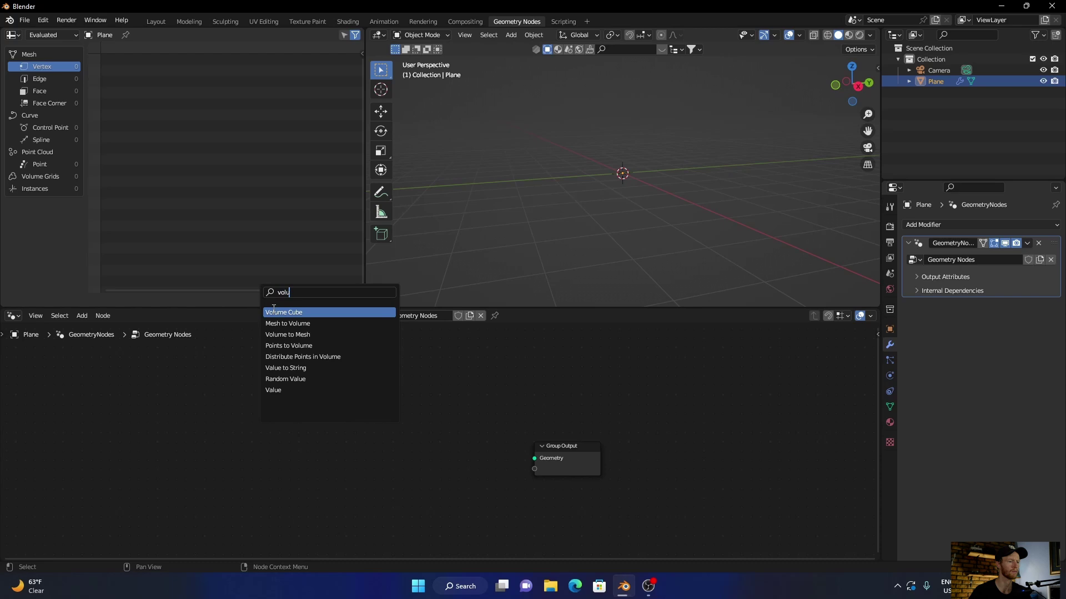
left_click(275, 313)
left_click(200, 401)
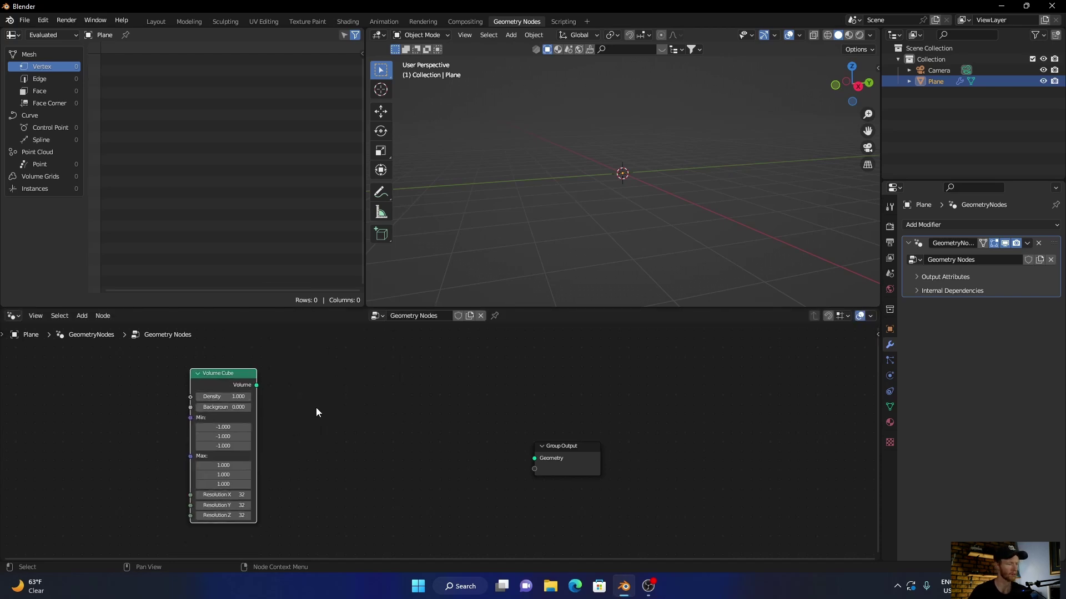
Add a Volume to Mesh node fed by Volume Cube's Volume, outputting Mesh to Group Output Geometry.
key("shift+a")
left_click(273, 311)
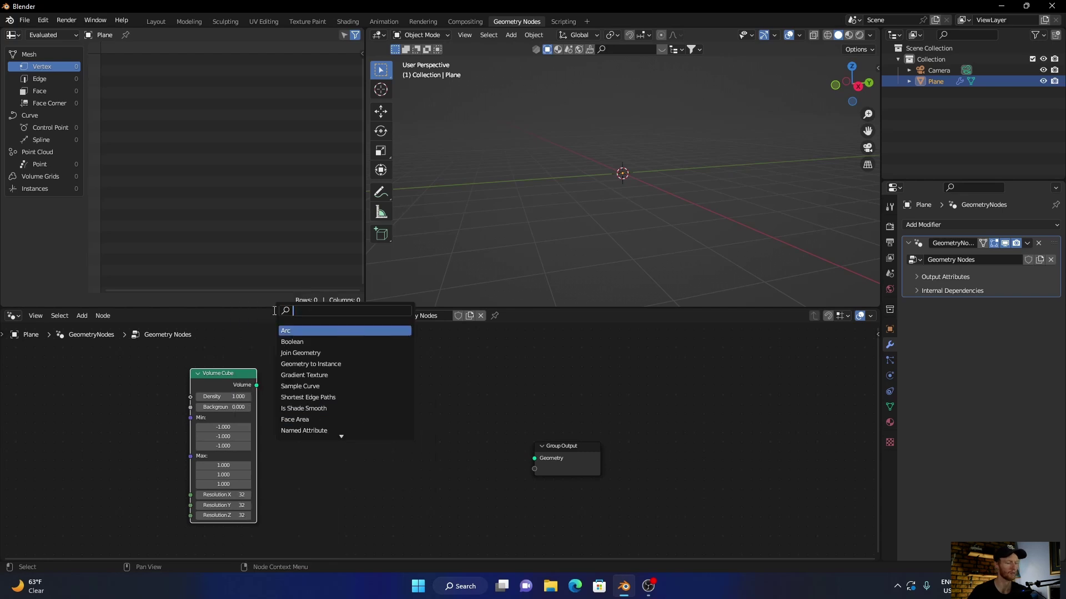
type("volu")
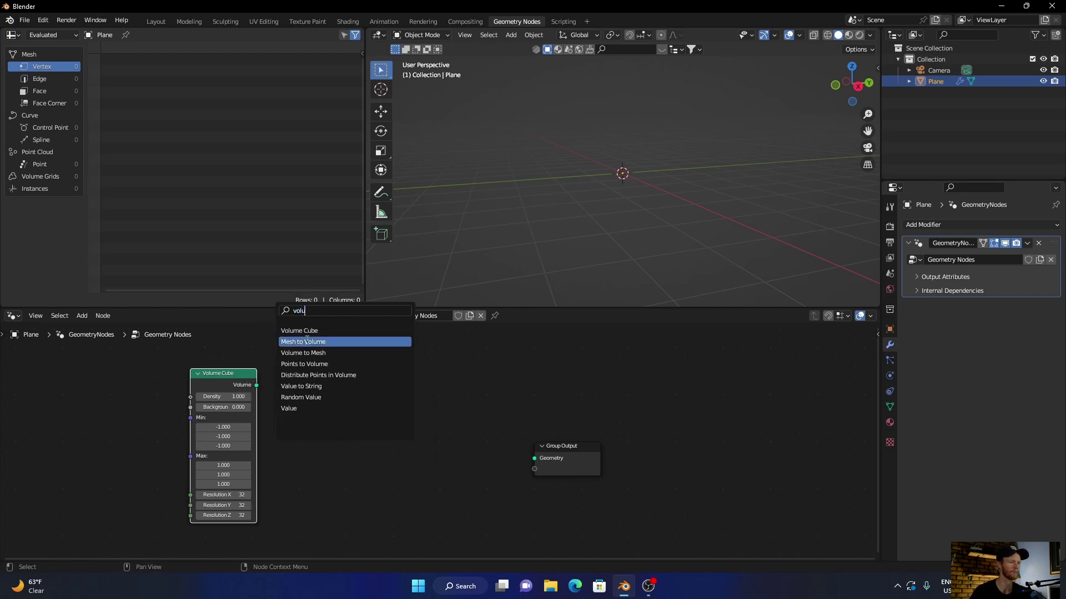
left_click(303, 353)
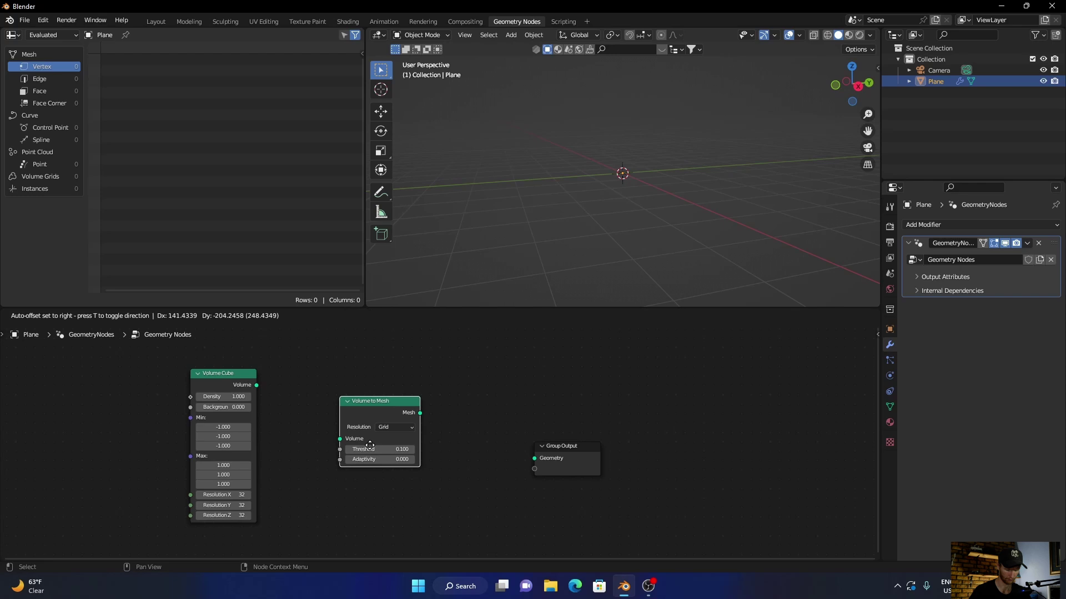
left_click(373, 460)
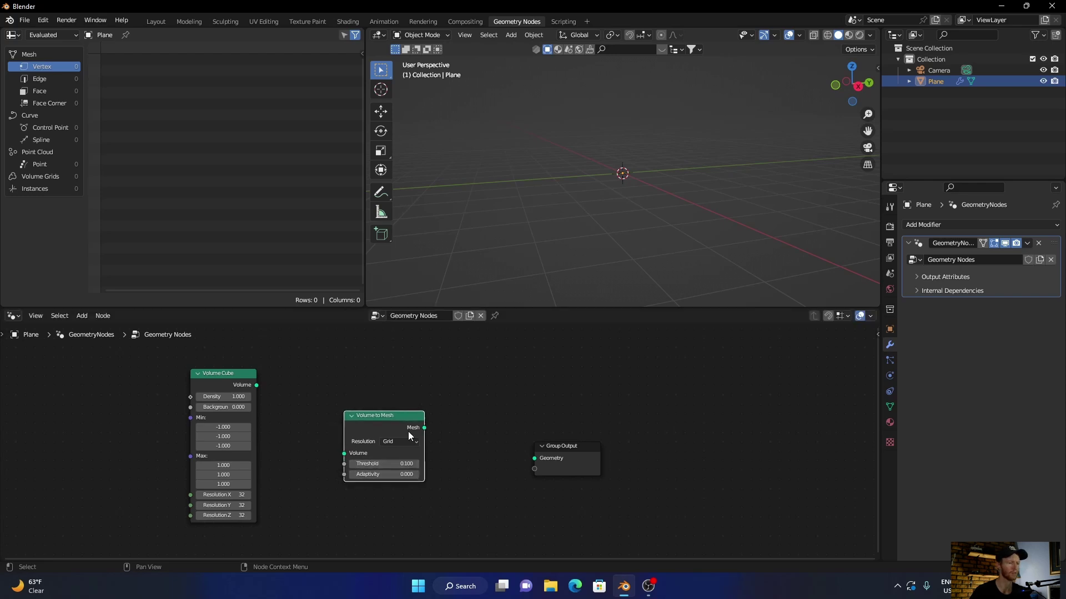
left_click_drag(425, 433, 530, 467)
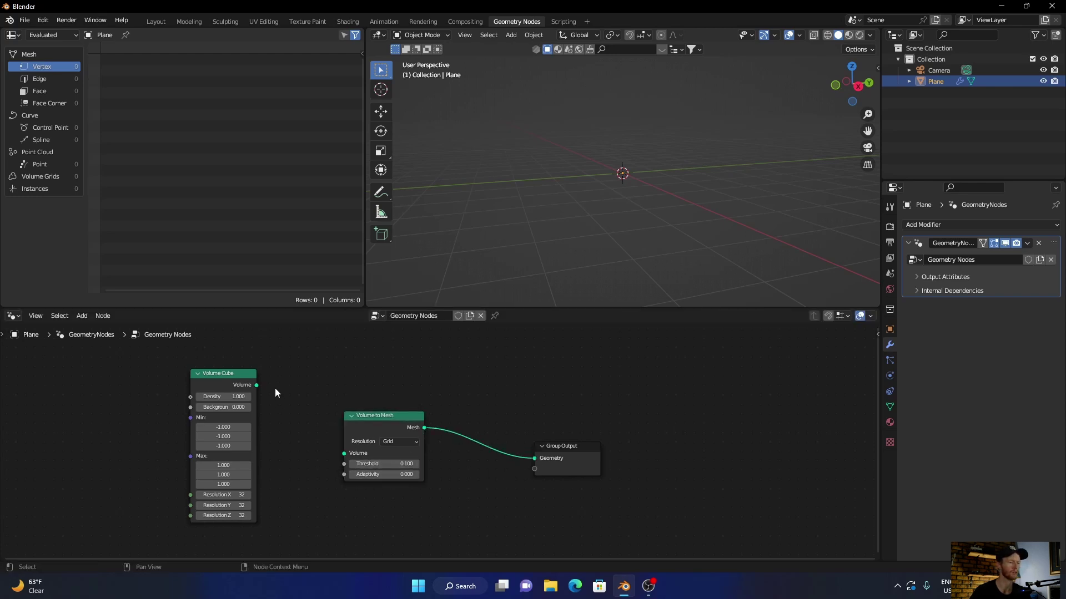
left_click_drag(258, 385, 348, 451)
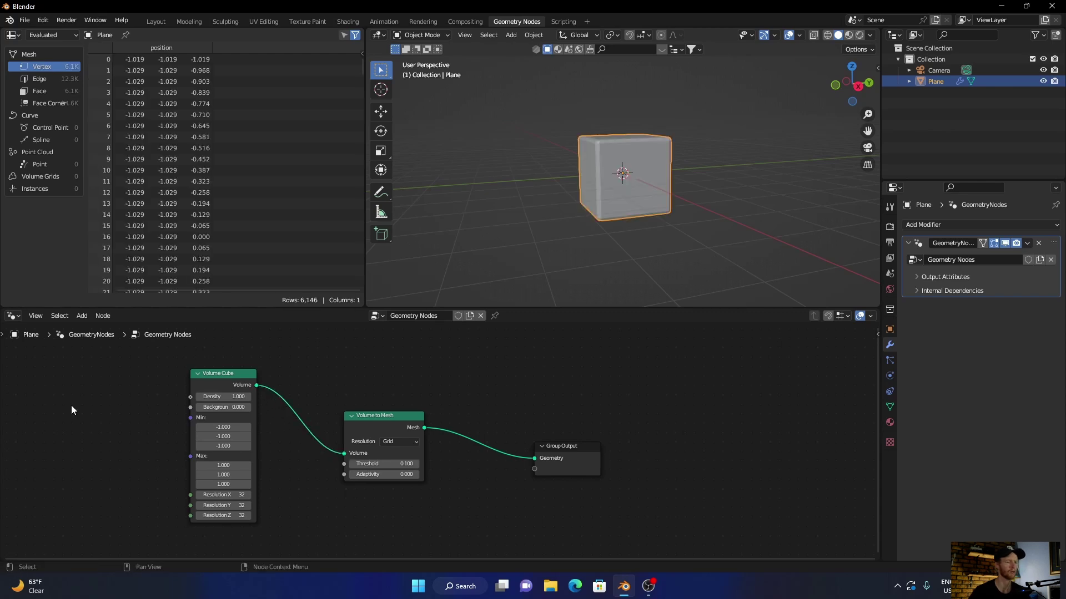
Add a Spherical Gradient Texture driving the Volume Cube's Density.
middle_click_drag(71, 410, 218, 412)
key("shift+a")
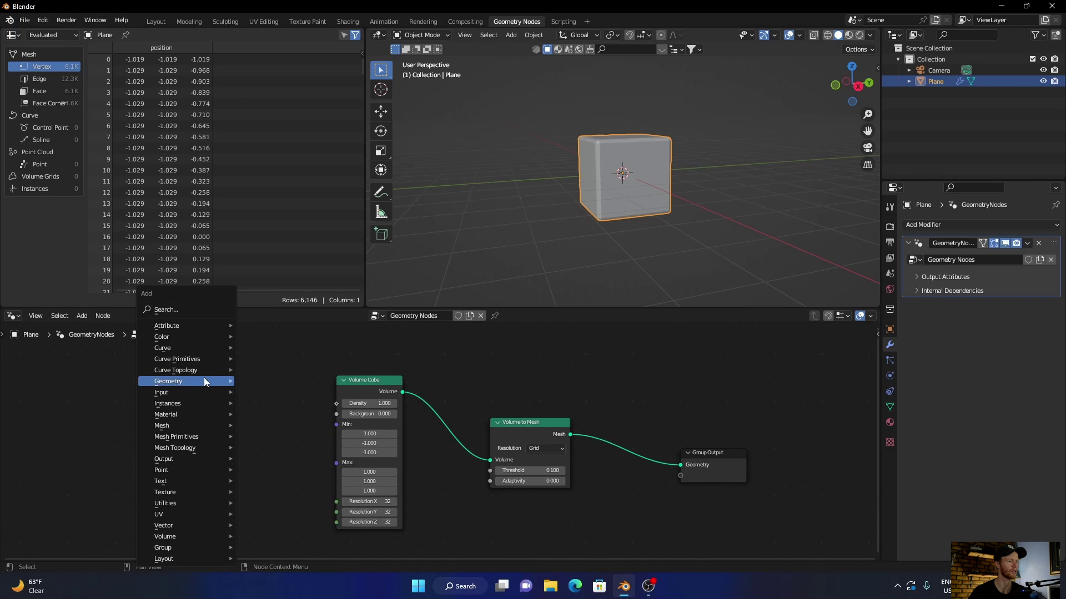
left_click(192, 310)
type("gr")
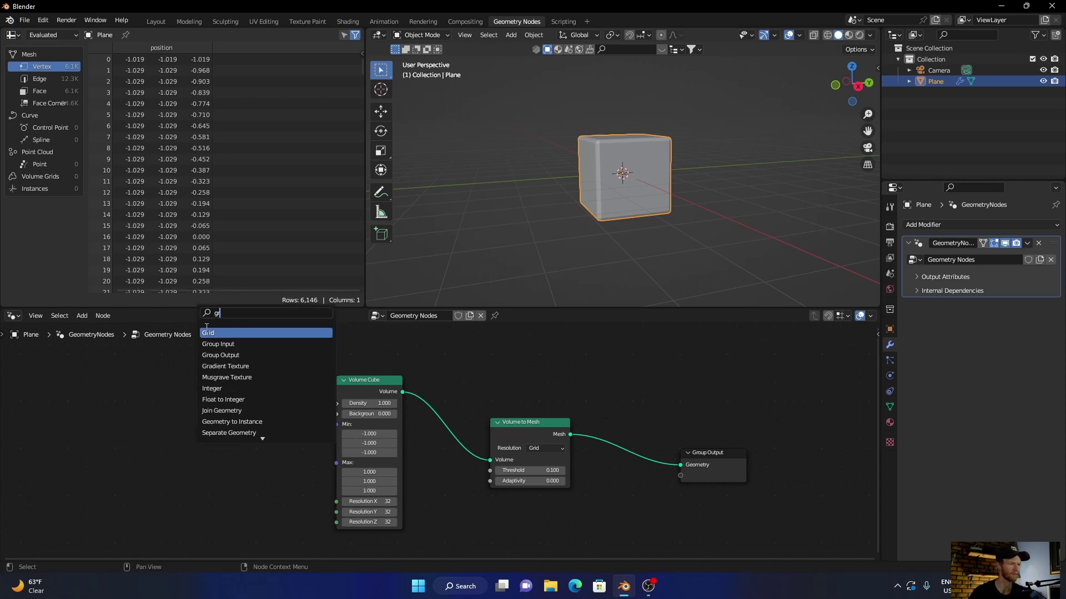
left_click(225, 366)
left_click(189, 438)
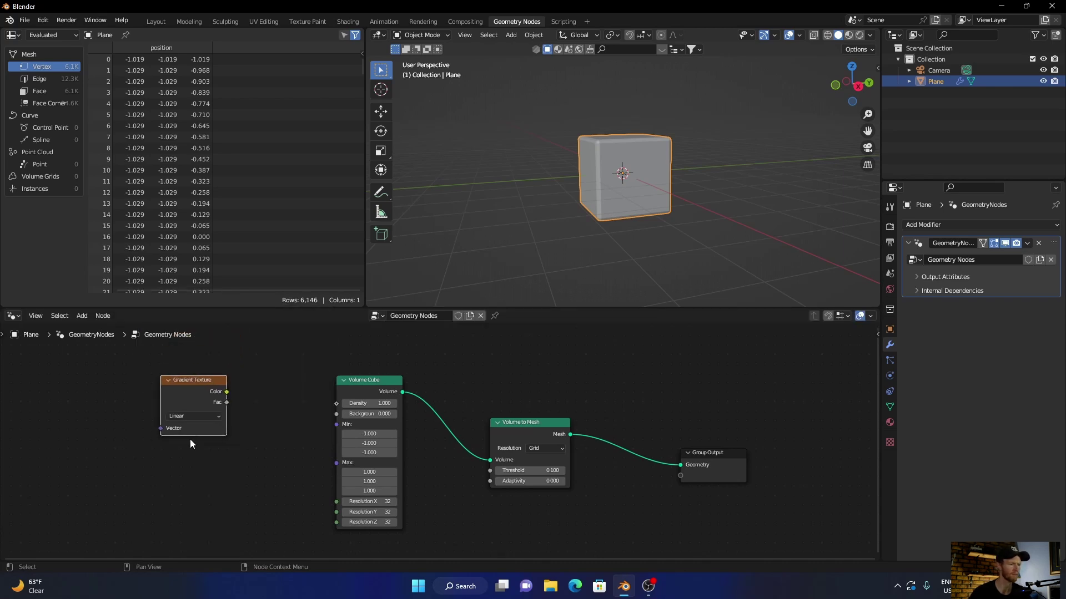
left_click_drag(227, 391, 335, 403)
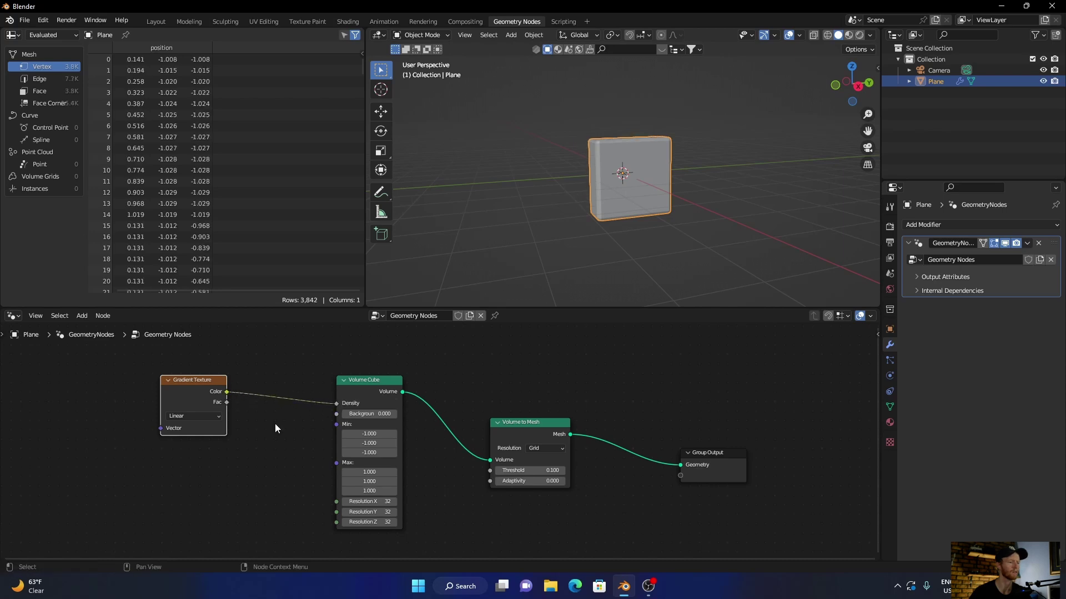
left_click(189, 415)
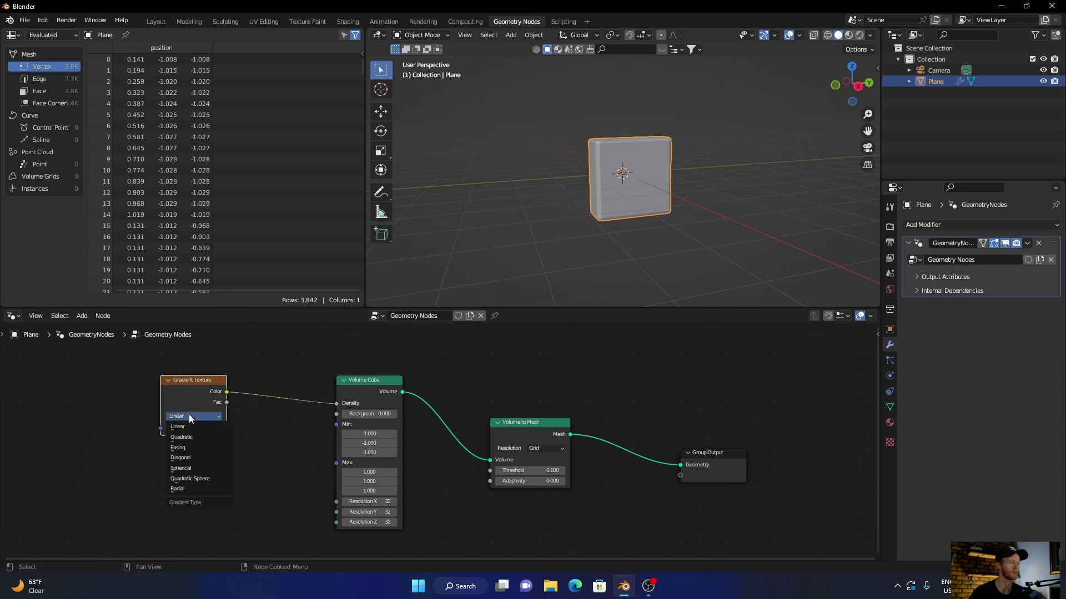
left_click(188, 469)
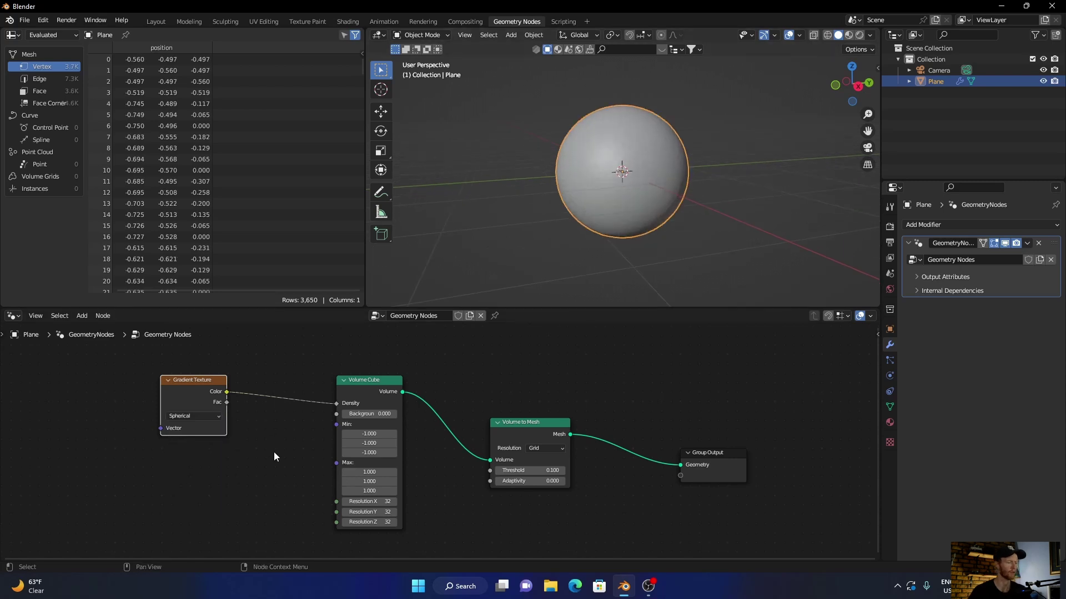
Insert a Color-mode Mix node between the gradient and Density.
key("shift+a")
left_click(244, 306)
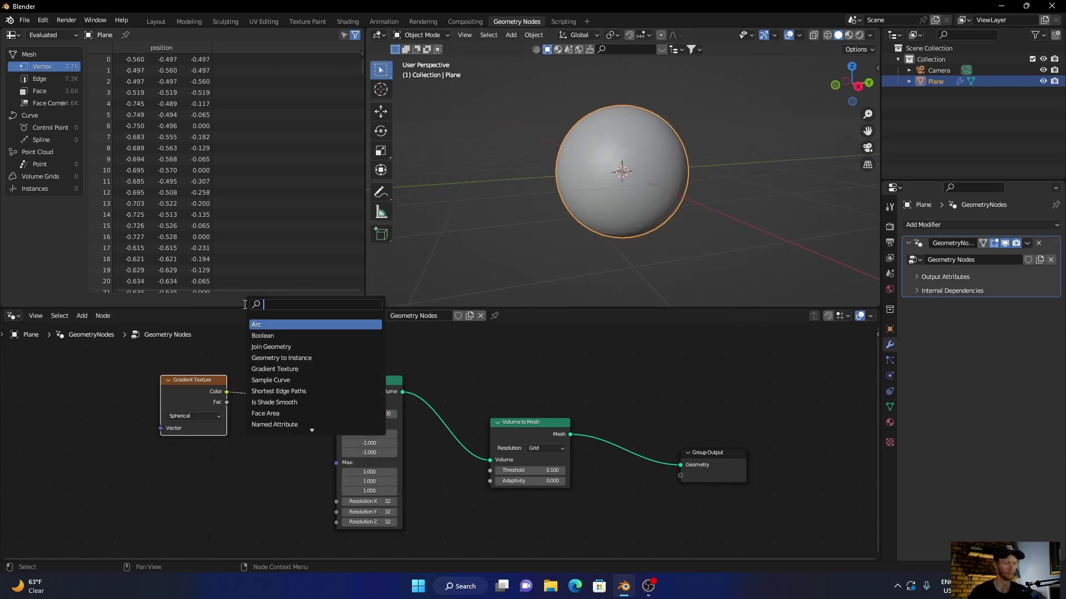
type("mix")
key("Return")
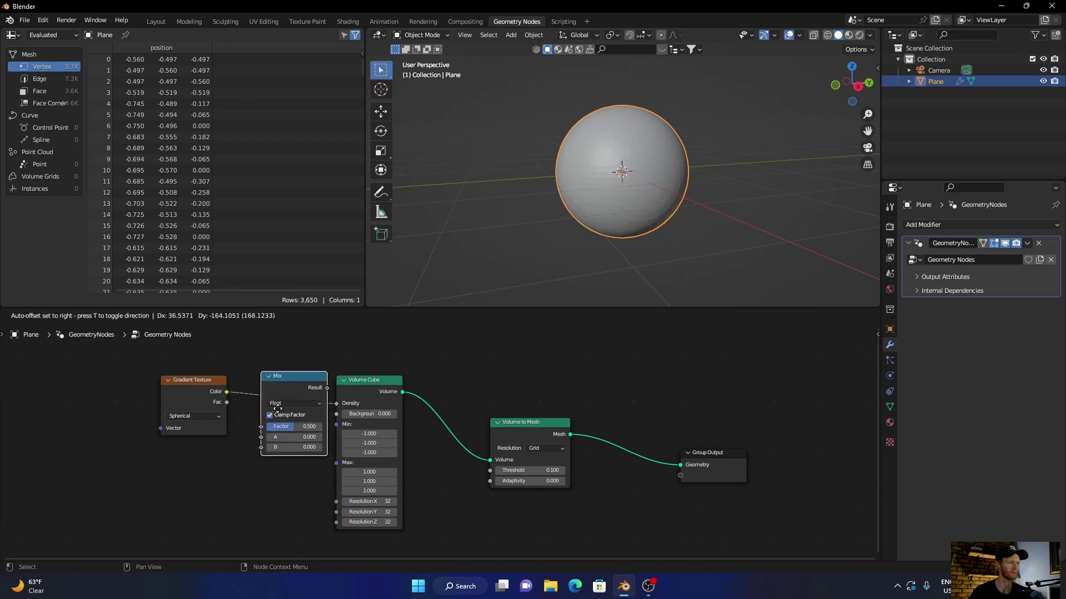
left_click(280, 406)
left_click(280, 402)
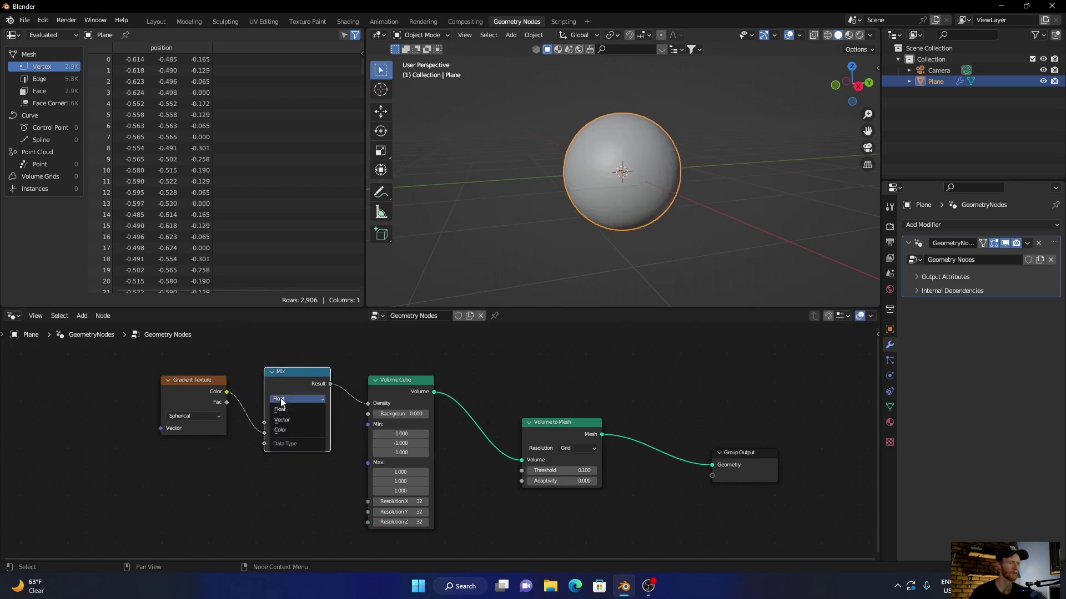
left_click(287, 428)
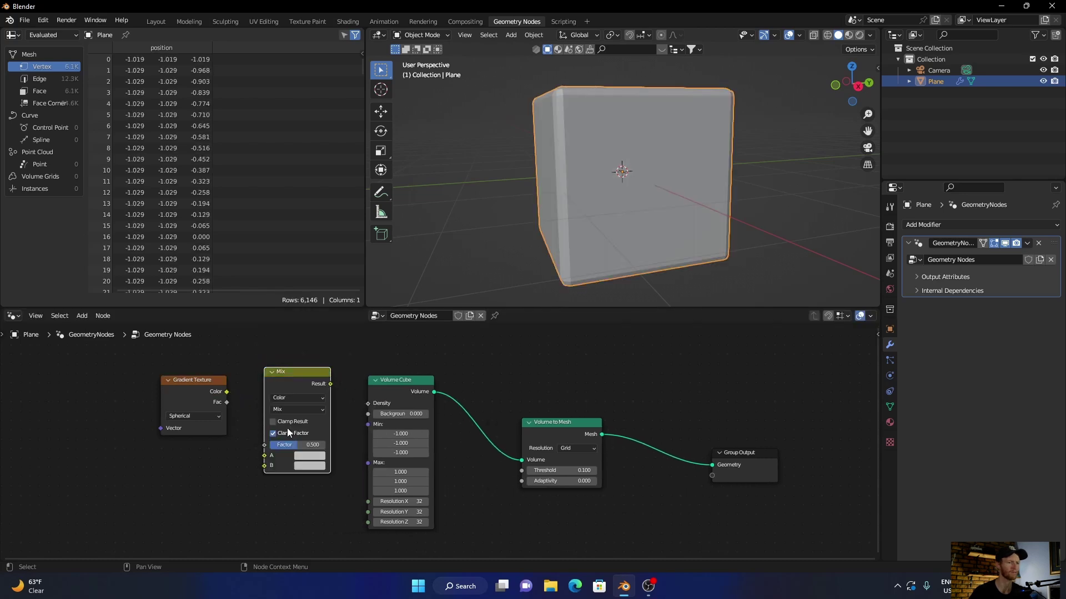
Make the Mix B colour black and connect the gradient Color into Mix A.
left_click(308, 465)
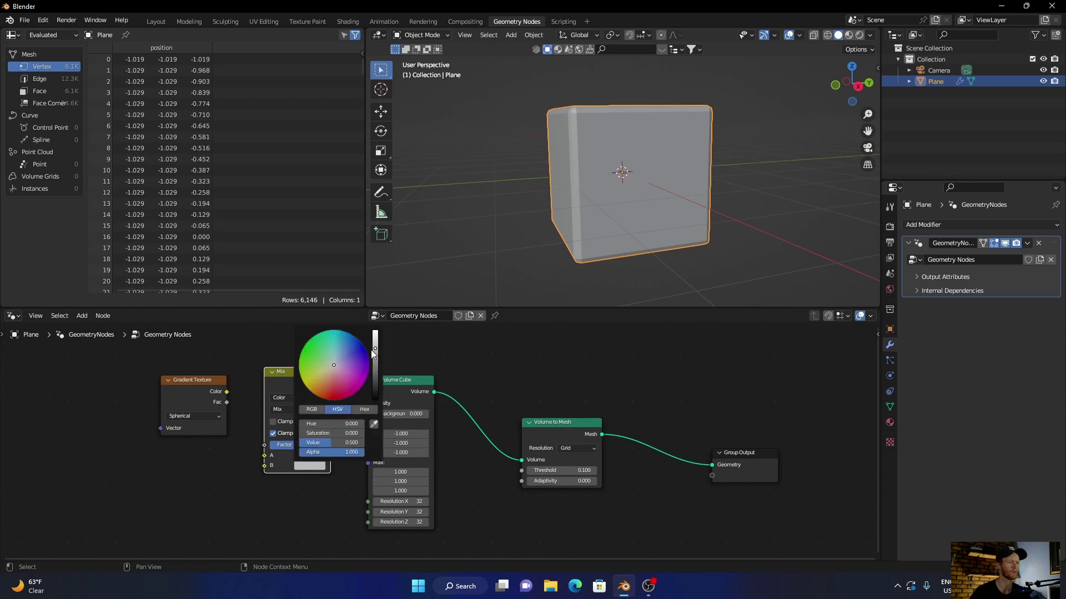
left_click_drag(375, 353, 281, 474)
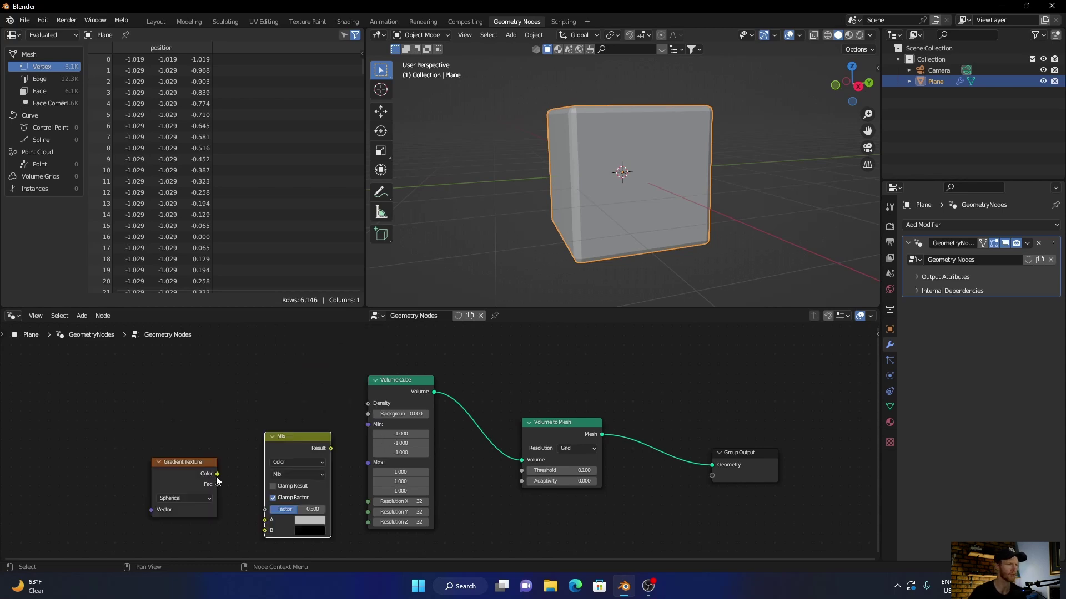
left_click_drag(217, 474, 262, 521)
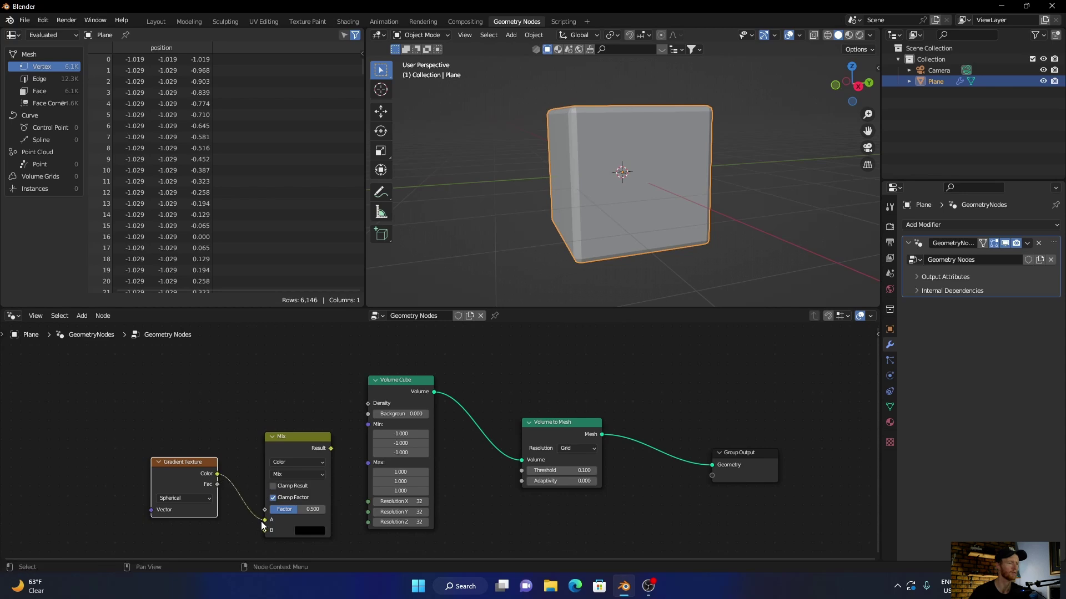
Add a ColorRamp above the gradient and link its Color output to the Mix Factor.
key("shift+a")
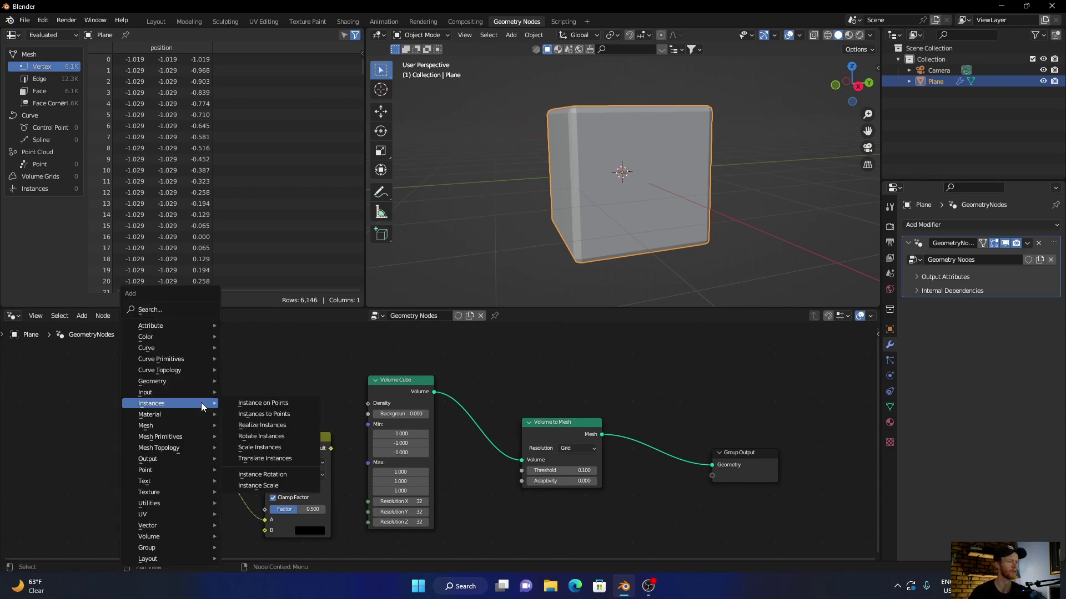
left_click(171, 310)
type("c")
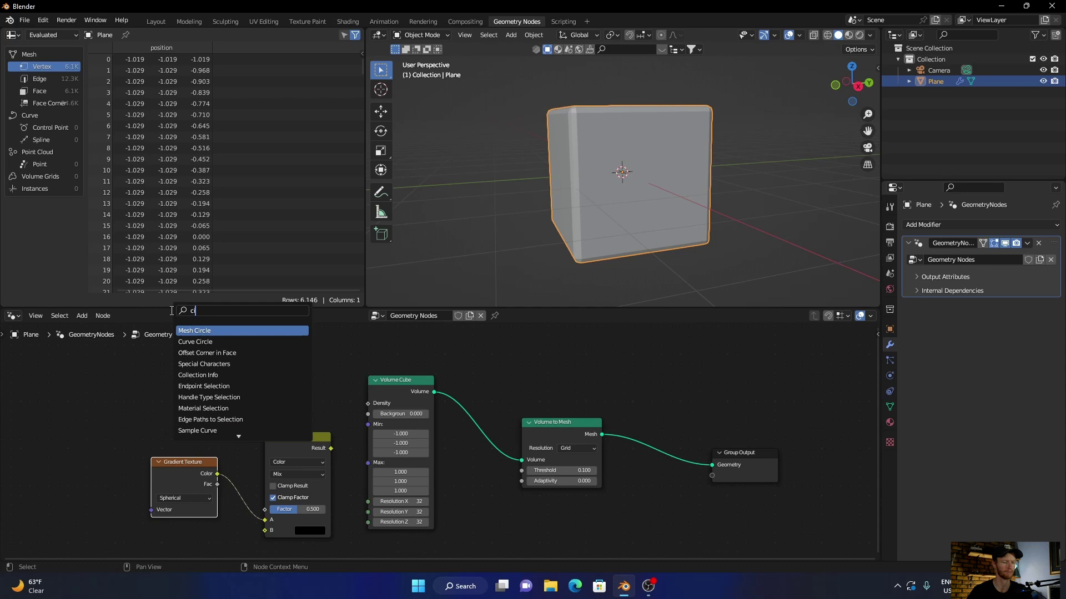
type("ol")
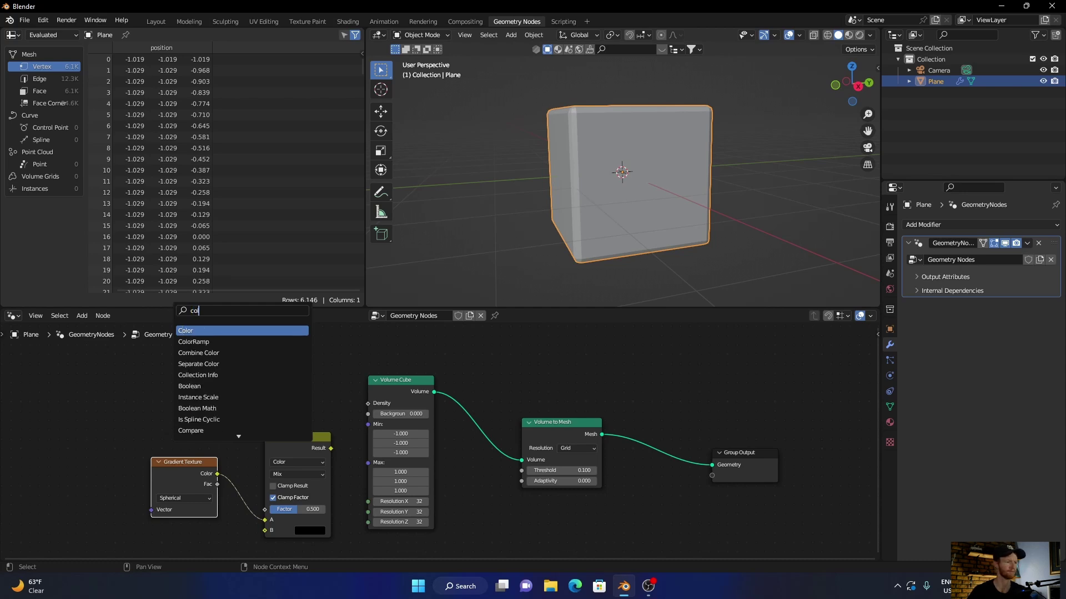
left_click(194, 341)
left_click(134, 383)
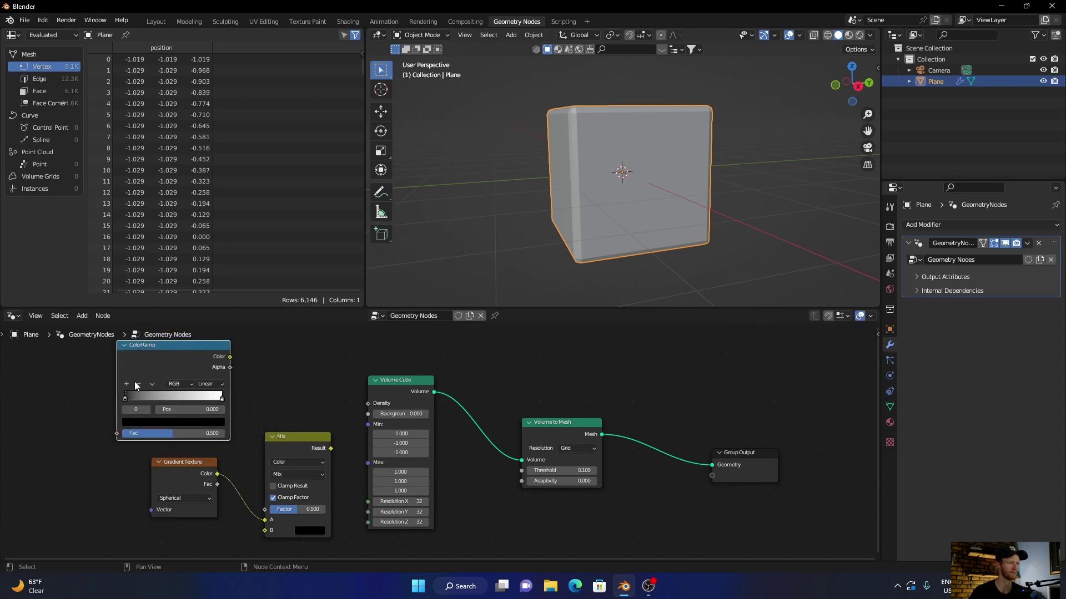
left_click_drag(230, 357, 263, 508)
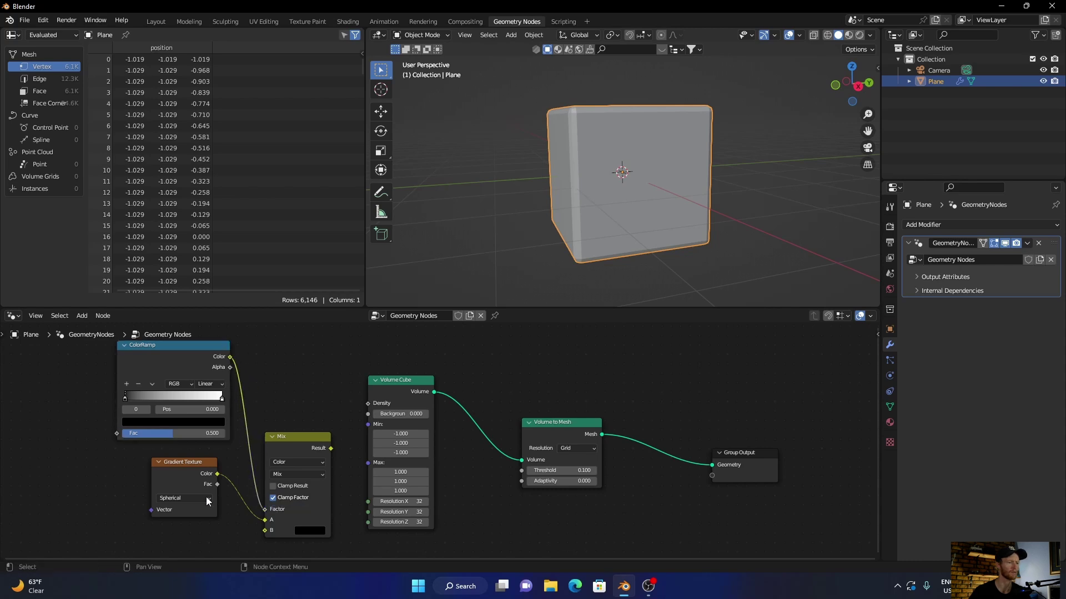
middle_click_drag(52, 439, 155, 434)
Add a Noise Texture left of the ColorRamp, linking Noise Fac to ColorRamp Fac.
key("shift+a")
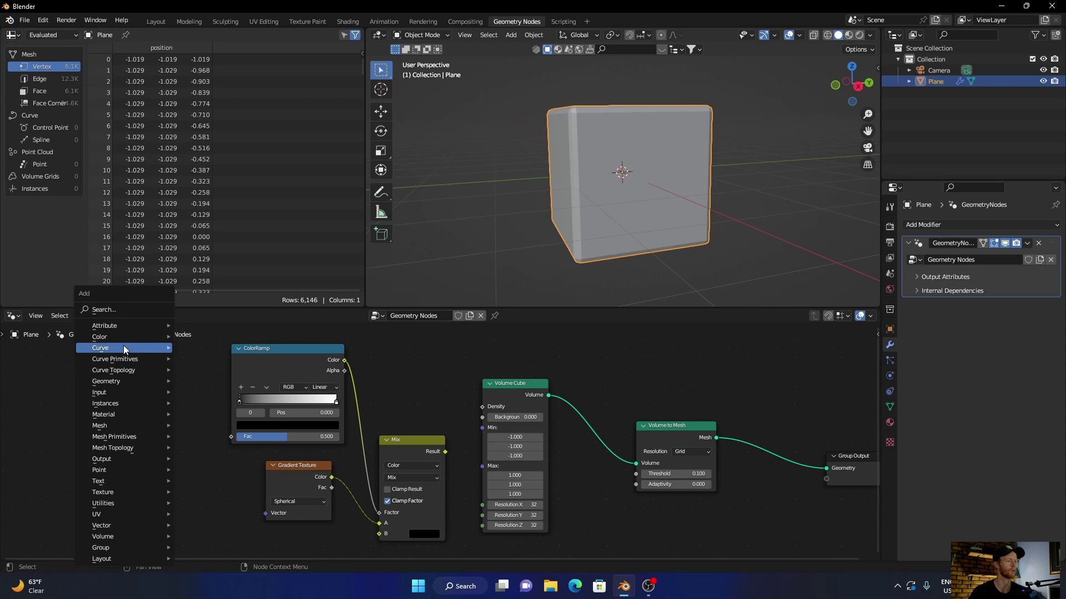
left_click(125, 311)
type("noi")
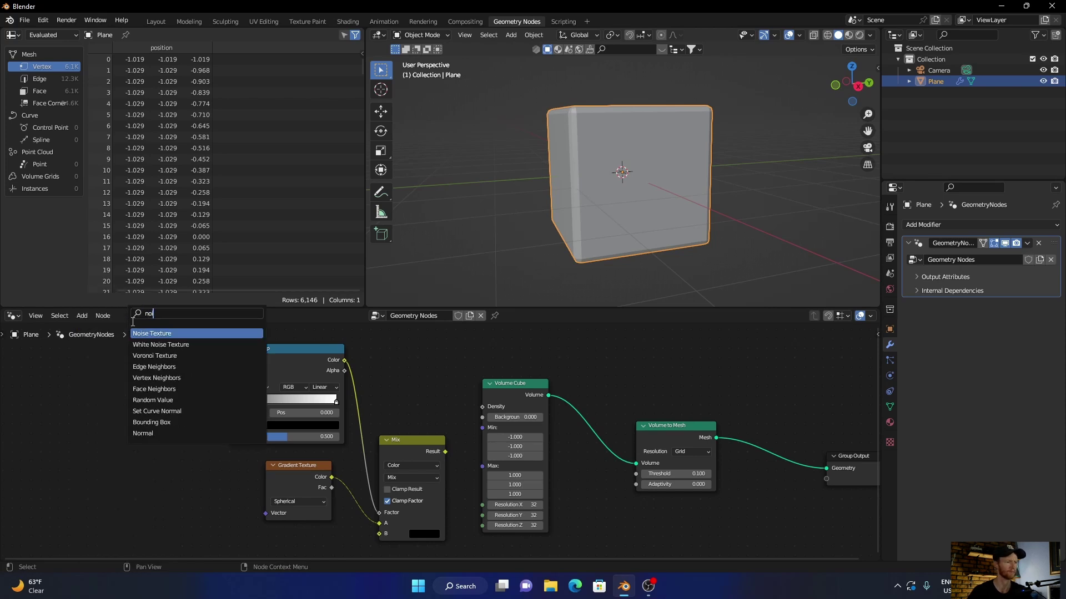
type("se")
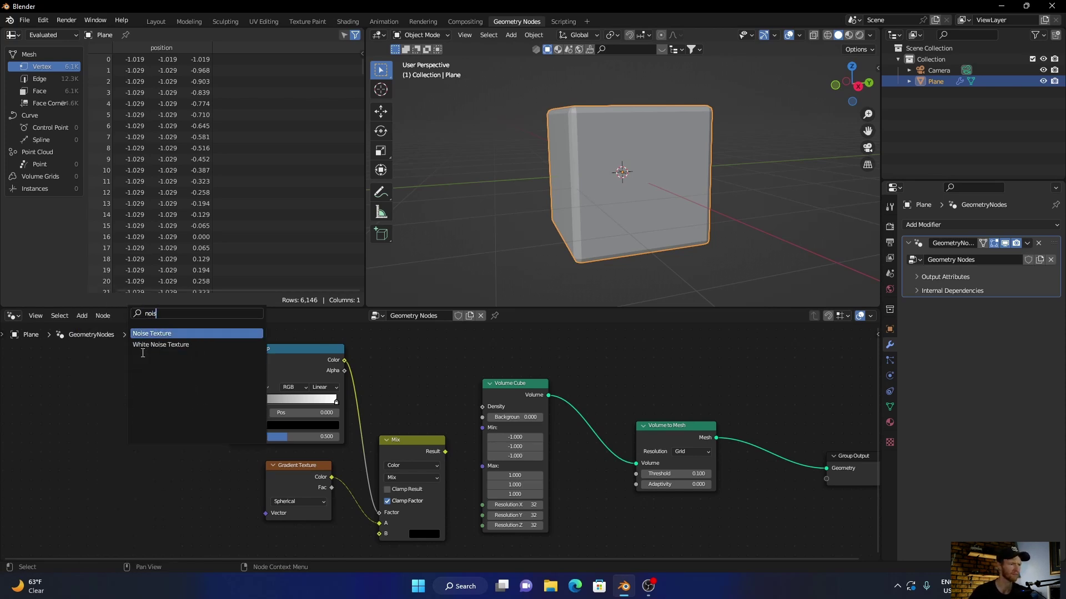
key("Return")
left_click(137, 401)
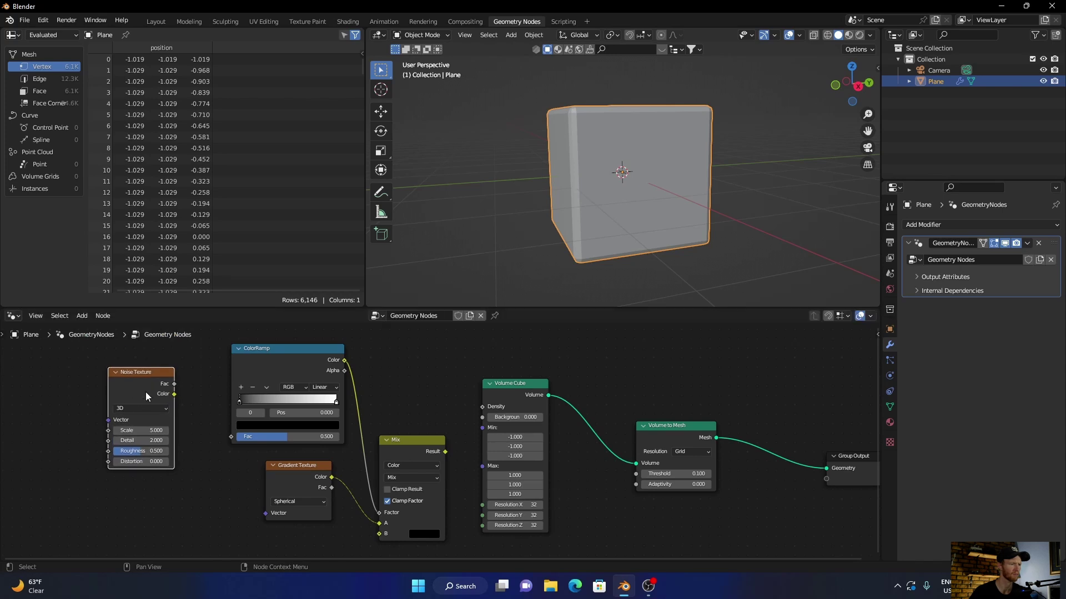
left_click_drag(171, 384, 227, 435)
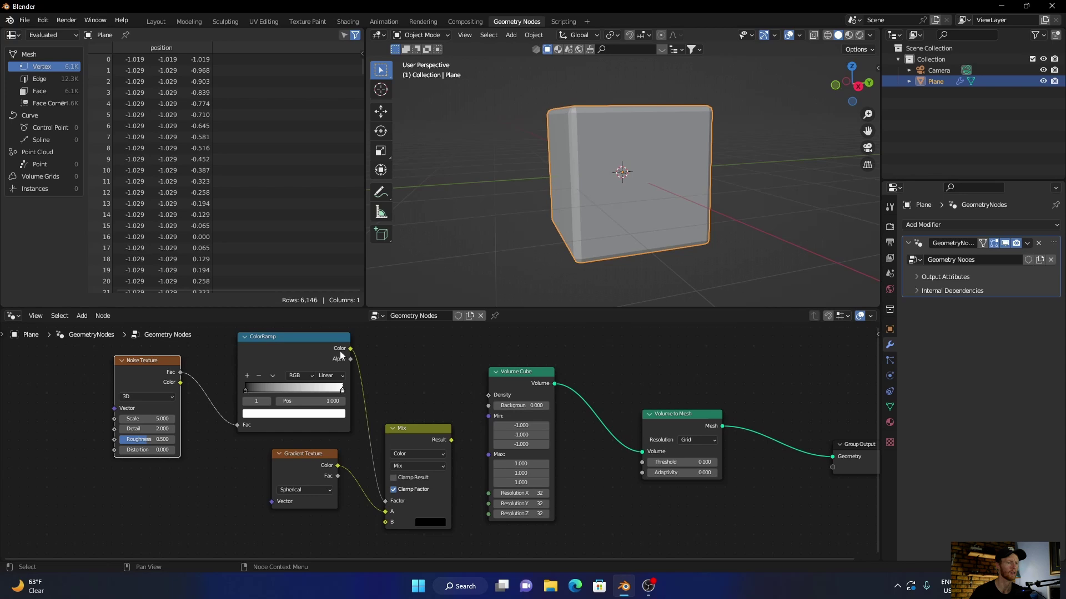
Link Mix Result to Volume Cube Density, set the ramp stop to 0.473 and Noise Scale to 3.200.
left_click_drag(453, 440, 487, 395)
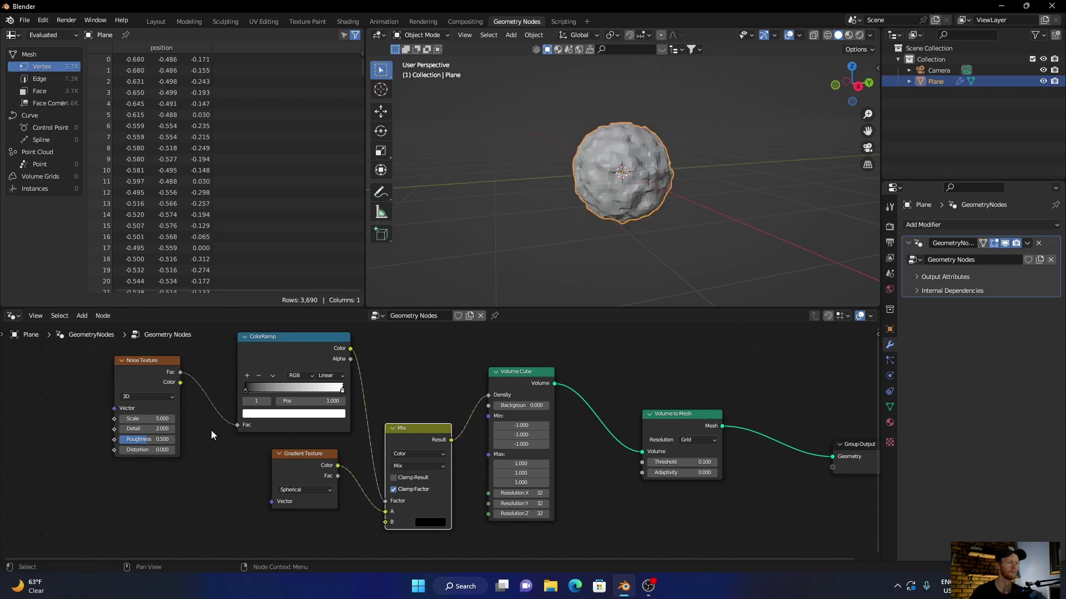
left_click_drag(342, 390, 292, 391)
scroll(568, 213, "up", 8)
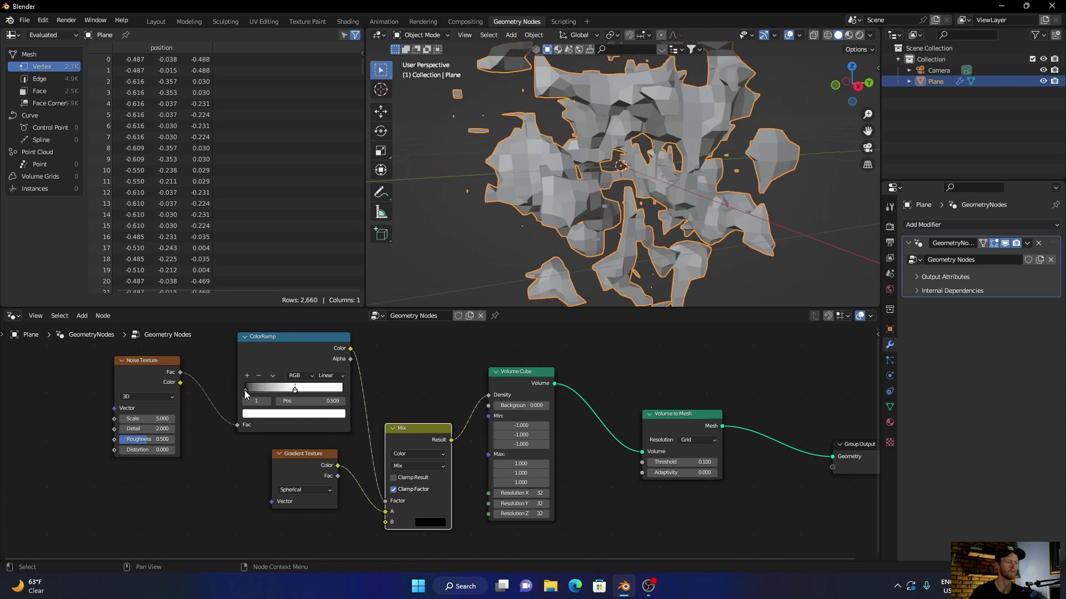
left_click_drag(294, 388, 296, 391)
scroll(428, 171, "down", 4)
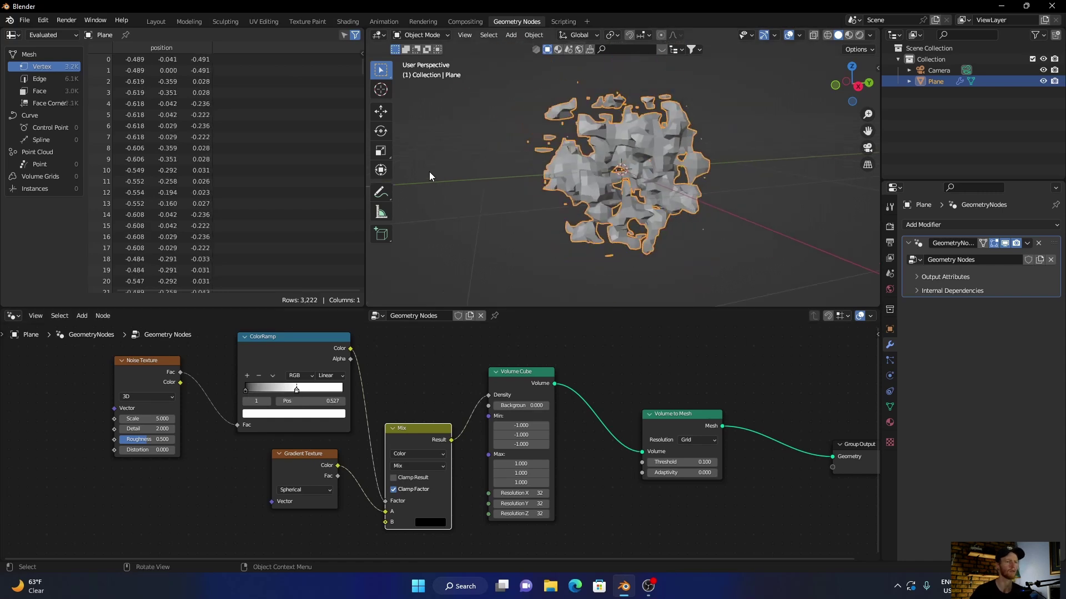
left_click_drag(298, 388, 291, 391)
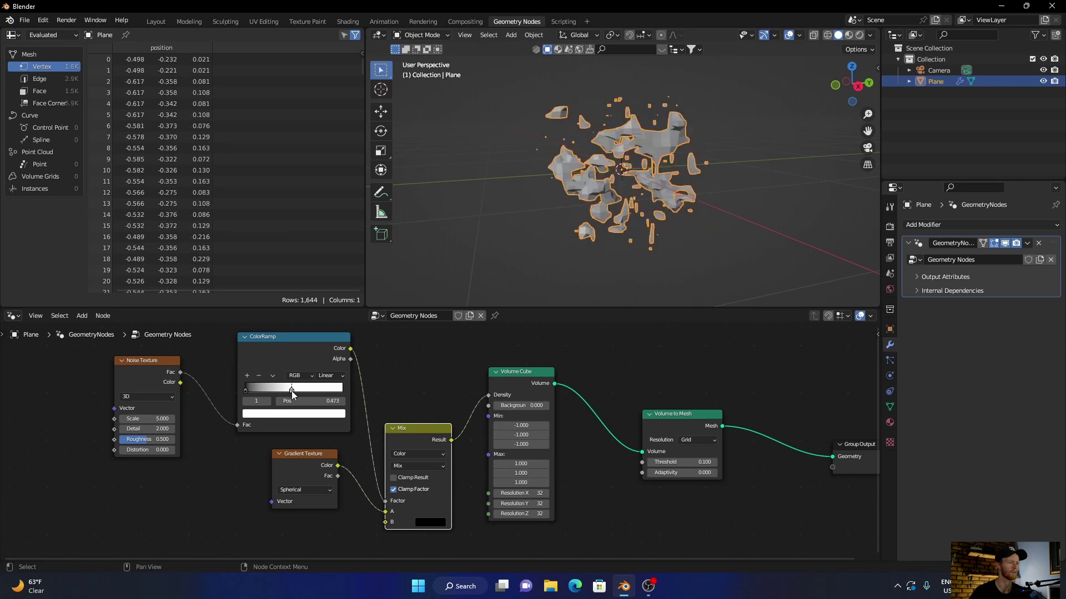
mouse_move(147, 418)
left_mouse_down()
mouse_move(164, 418)
mouse_move(107, 419)
mouse_move(129, 418)
left_mouse_up()
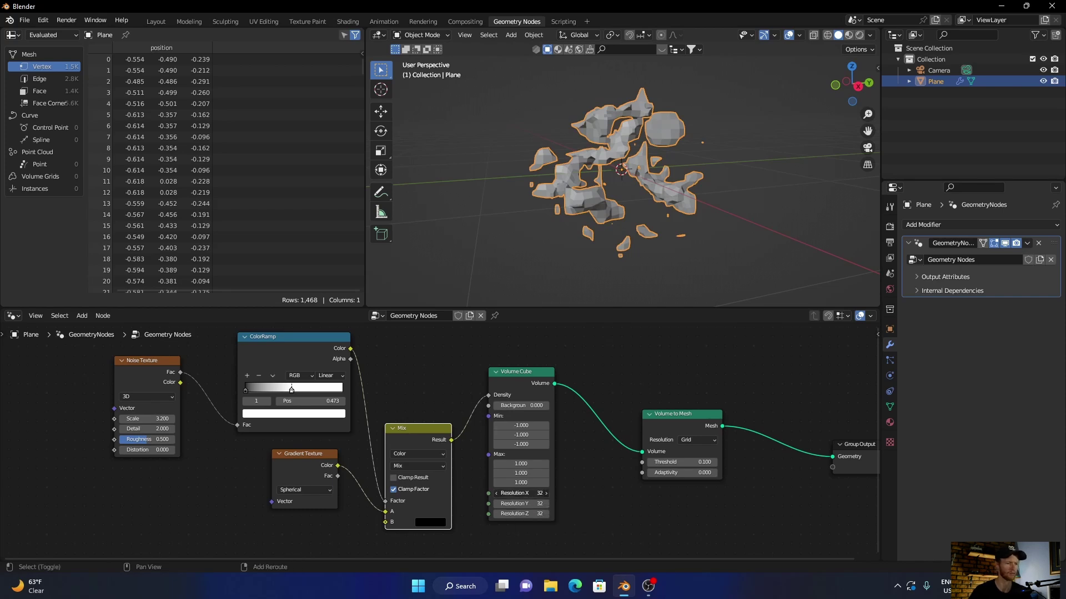
Set the Volume Cube Resolution X, Y and Z all to 128.
mouse_move(524, 493)
left_mouse_down()
mouse_move(524, 513)
mouse_move(524, 495)
left_mouse_up()
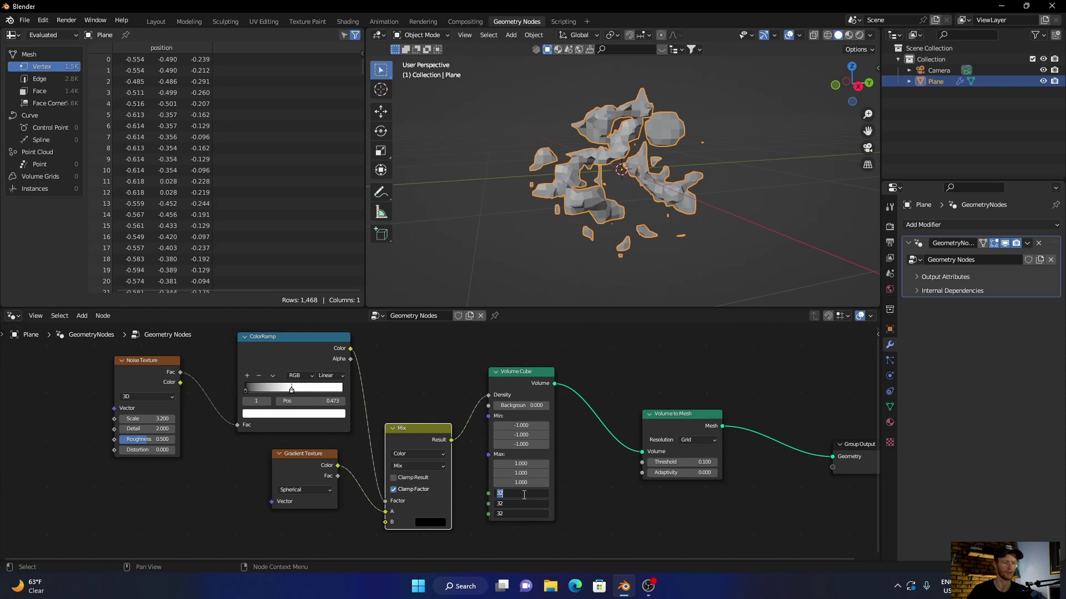
key("BackSpace")
key("Return")
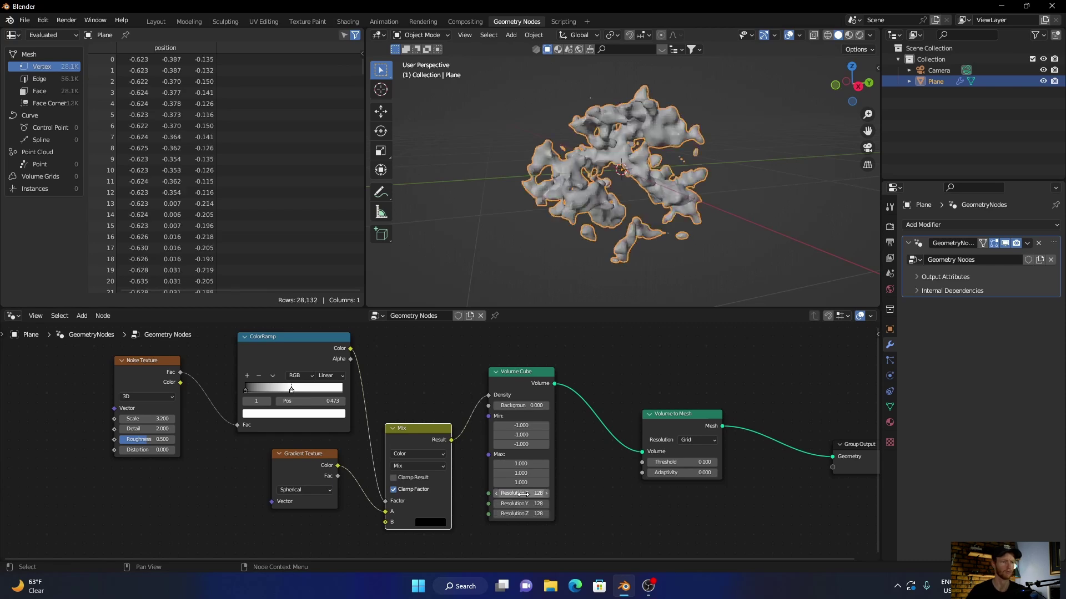
scroll(570, 202, "up", 3)
scroll(569, 201, "down", 3)
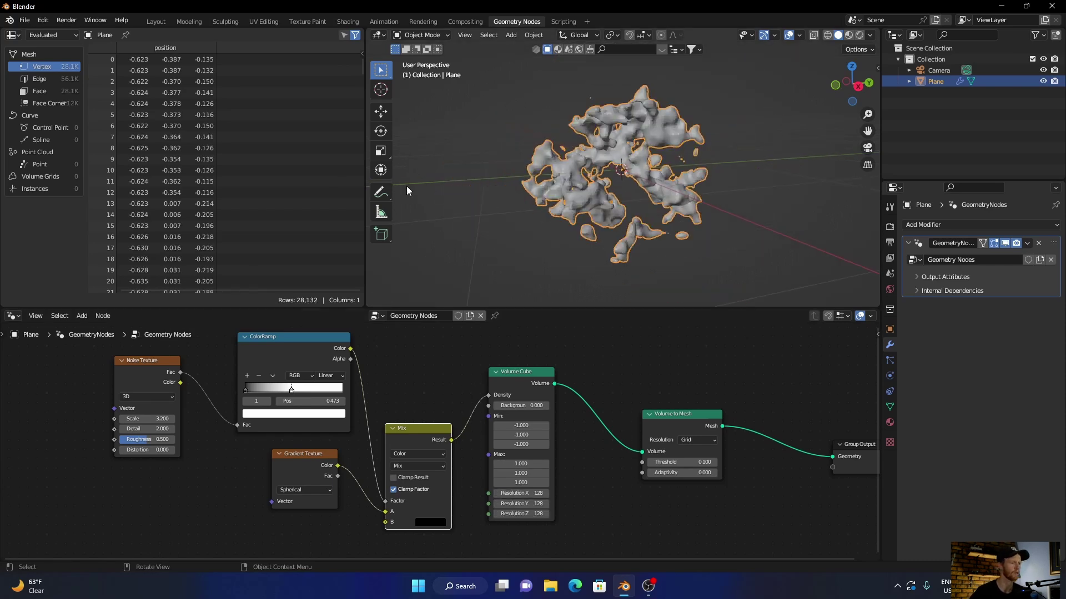
Switch the Noise Texture to 4D and set W to -3.900.
left_click(147, 396)
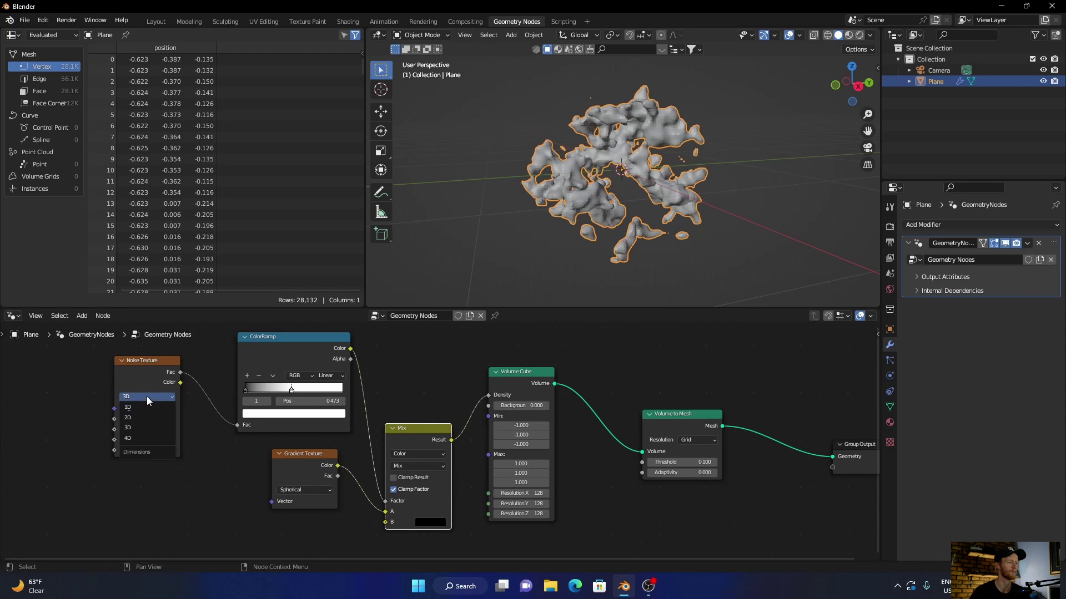
left_click(144, 436)
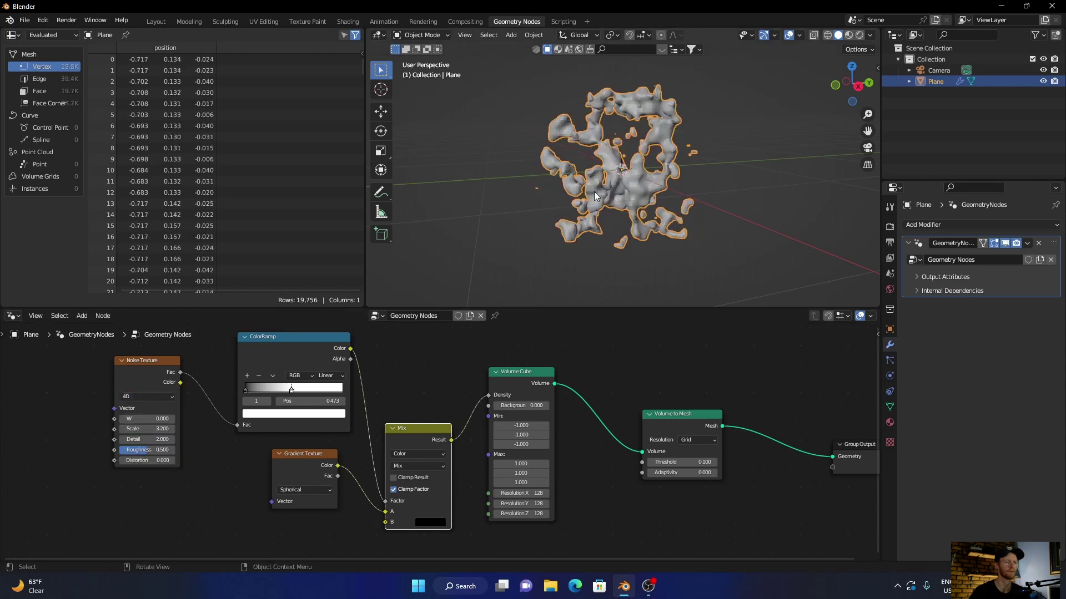
scroll(595, 195, "up", 3)
scroll(595, 195, "down", 2)
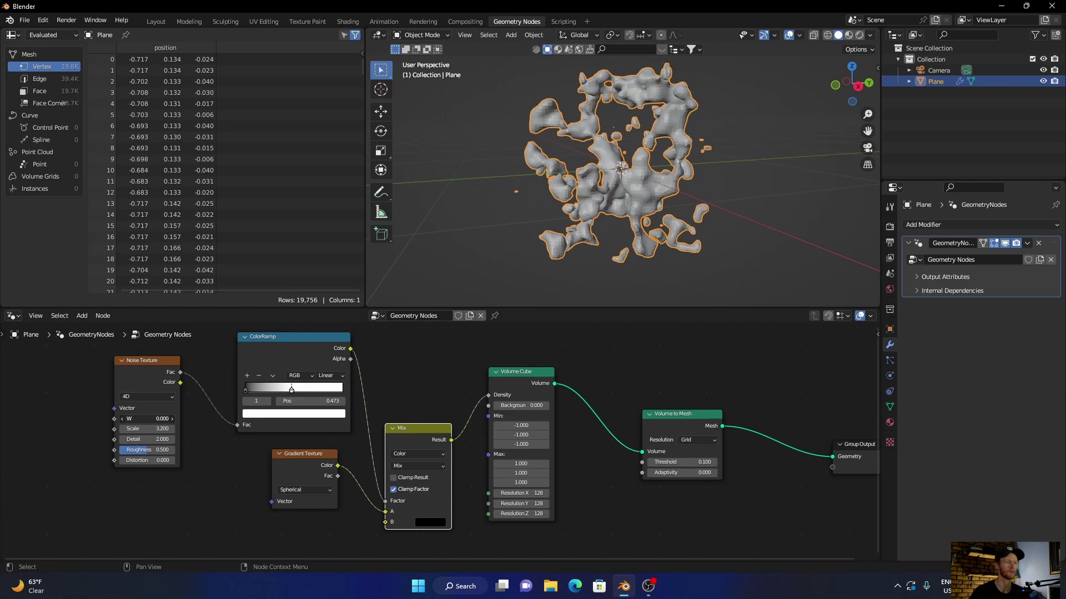
left_click_drag(147, 419, 98, 419)
middle_click_drag(548, 225, 509, 135)
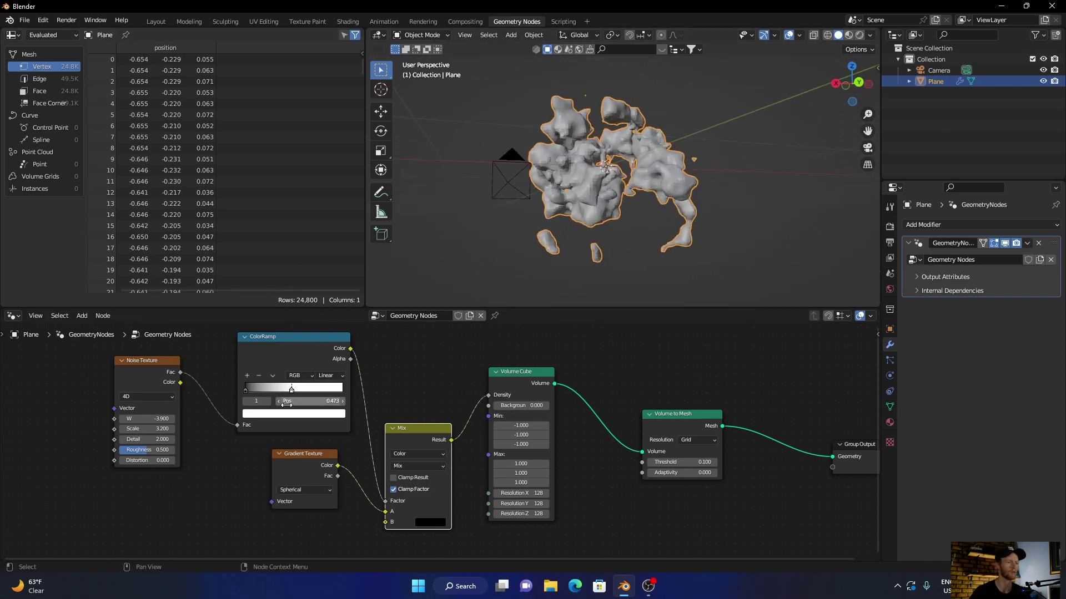
Move the ColorRamp stop to position 0.532.
mouse_move(287, 402)
left_mouse_down()
mouse_move(314, 391)
mouse_move(298, 388)
left_mouse_up()
middle_click_drag(594, 174, 534, 201)
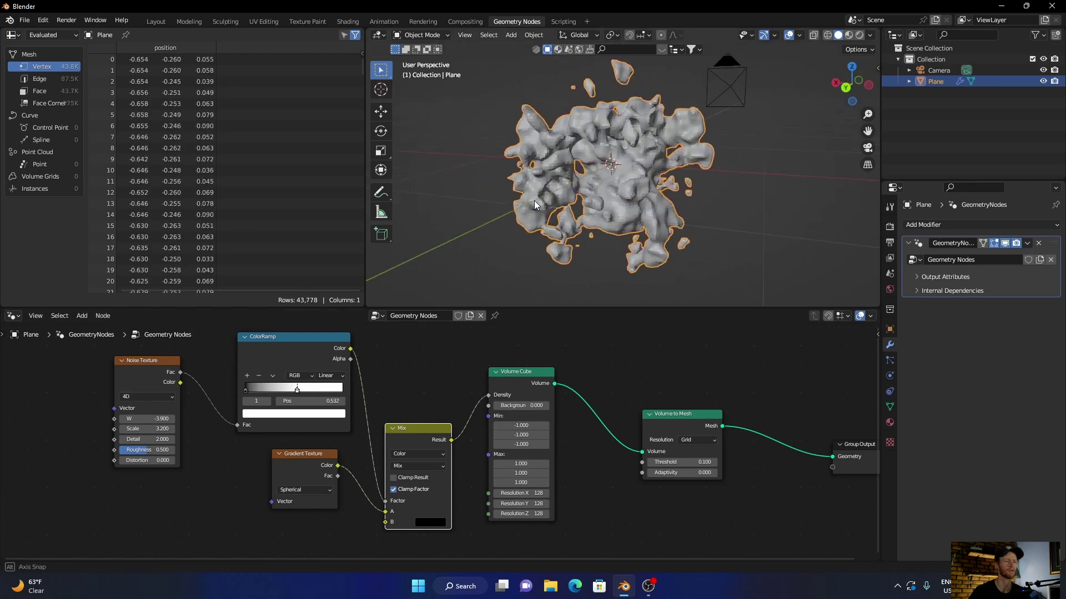
scroll(597, 185, "up", 3)
scroll(598, 185, "down", 3)
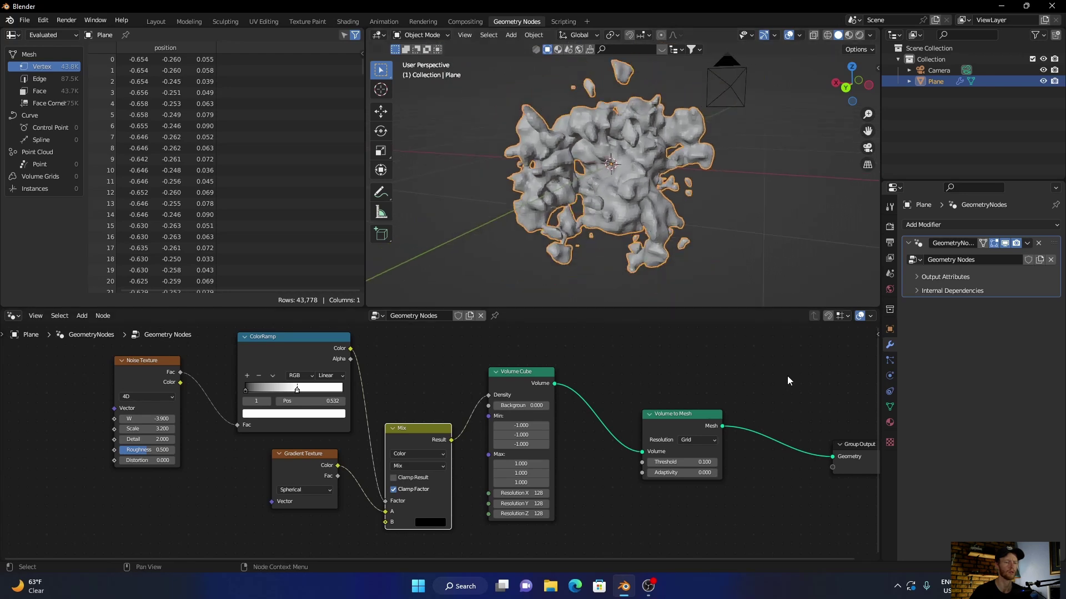
middle_click_drag(783, 366, 670, 367)
Insert a Set Shade Smooth node on the link from Volume to Mesh to Group Output.
key("shift+a")
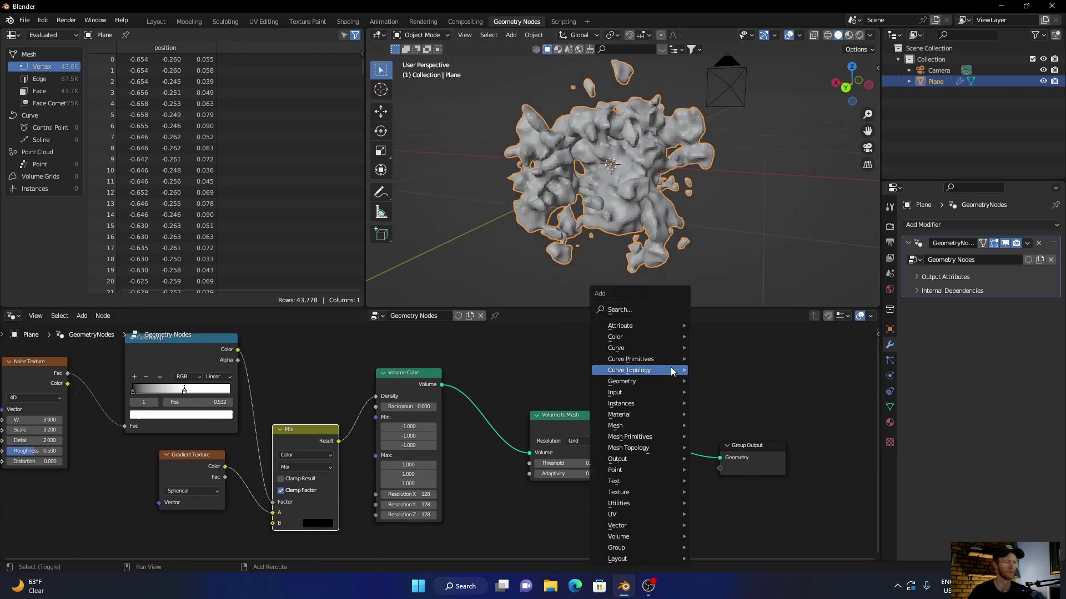
left_click(654, 306)
type("smoo")
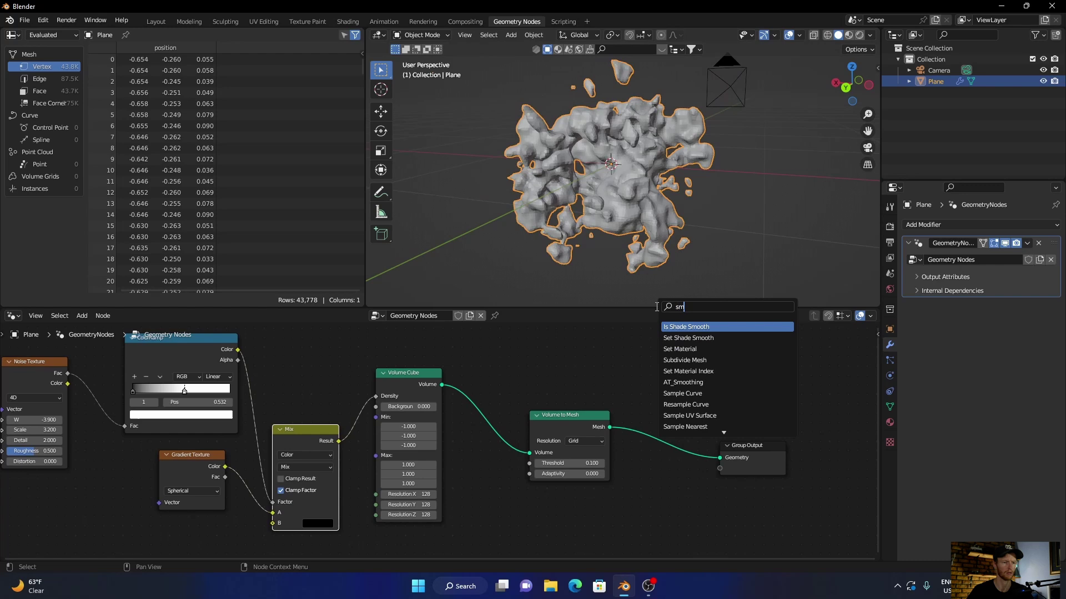
left_click(688, 338)
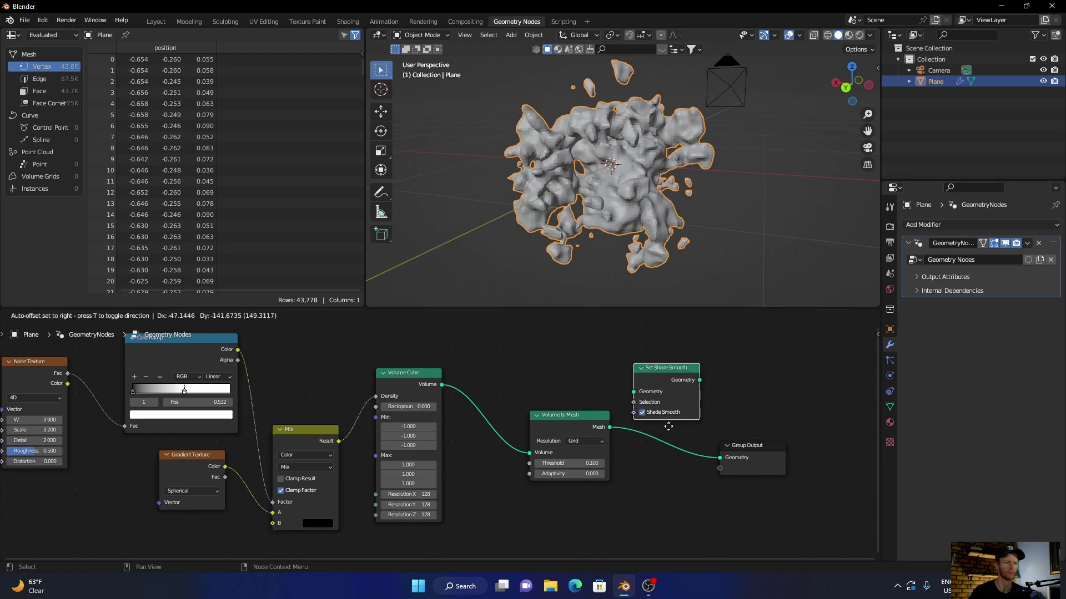
left_click(688, 452)
middle_click_drag(605, 153, 600, 184)
scroll(600, 184, "up", 5)
scroll(600, 184, "up", 5)
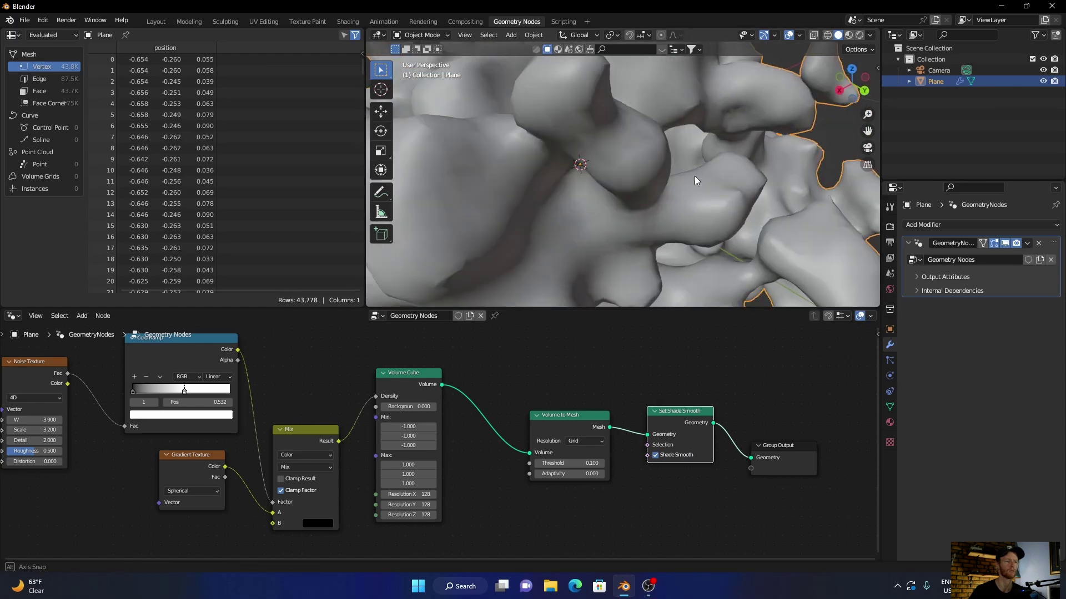